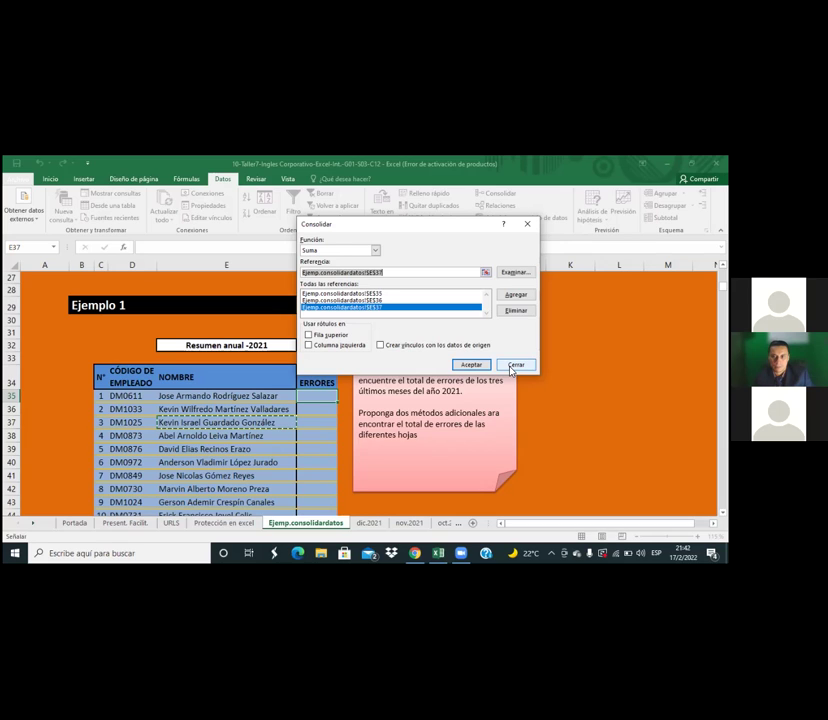
# Step: Add dic.2021!$F$14 to the consolidation references and remove the dic.2021!$F$4 reference
pyautogui.click(512, 366)
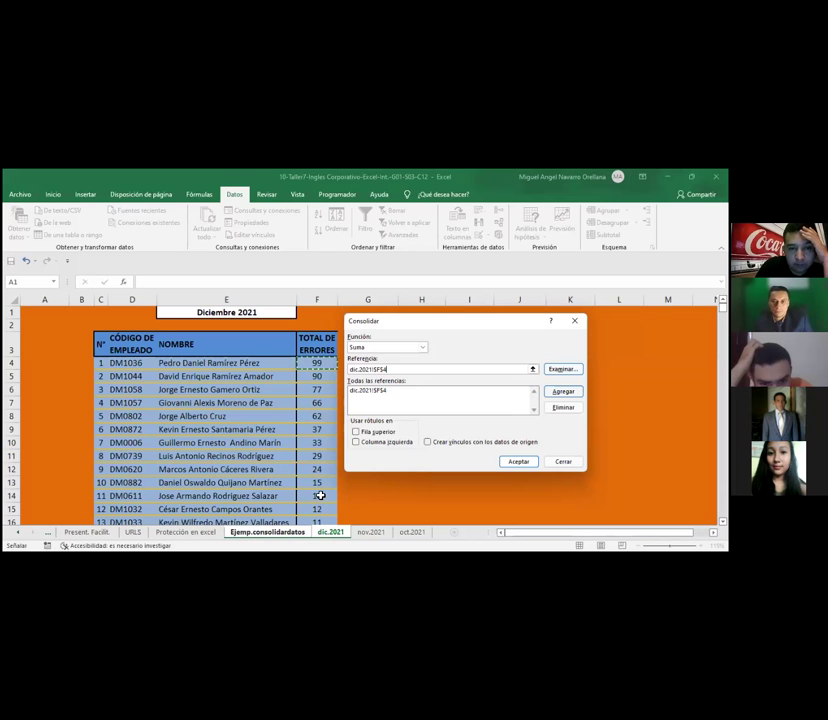
pyautogui.click(320, 495)
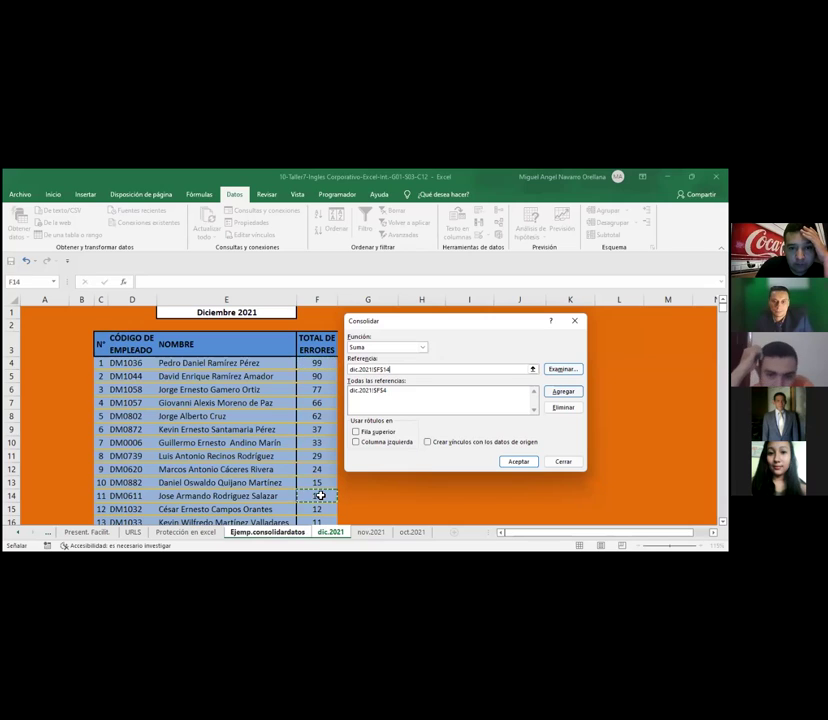
pyautogui.click(561, 392)
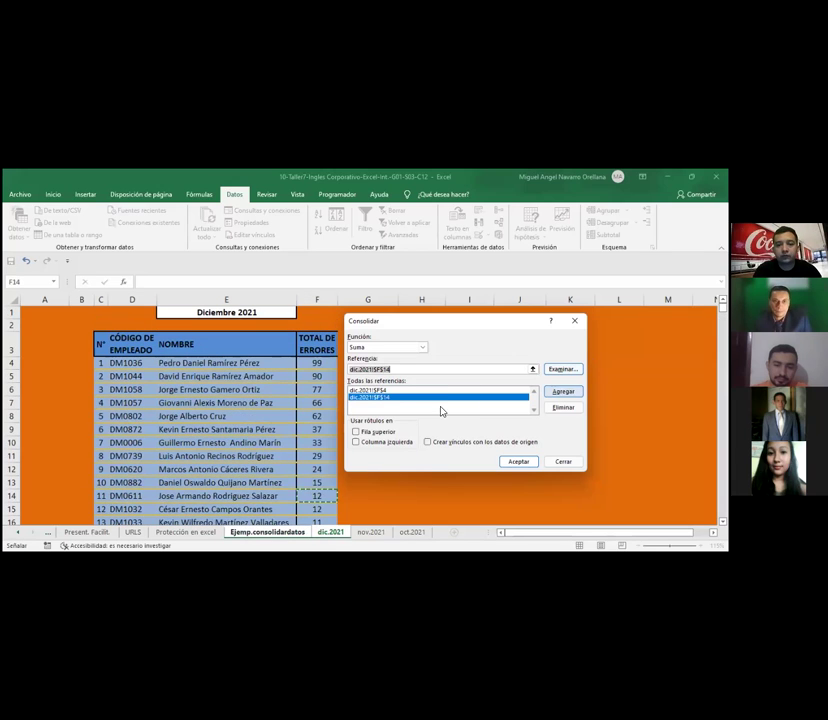
pyautogui.click(561, 408)
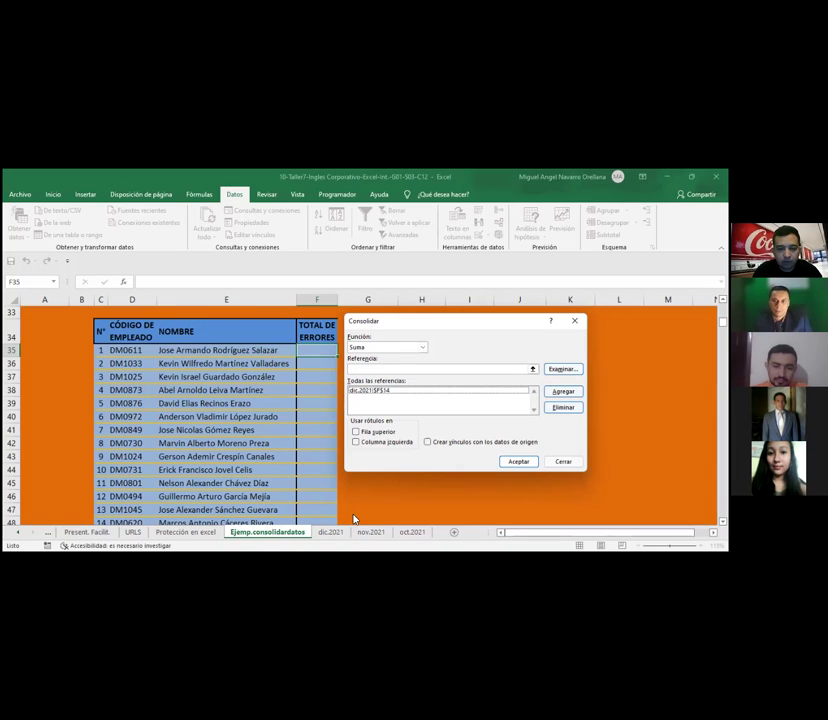
# Step: Add cell F4 of the nov.2021 sheet to the consolidation references
pyautogui.click(533, 369)
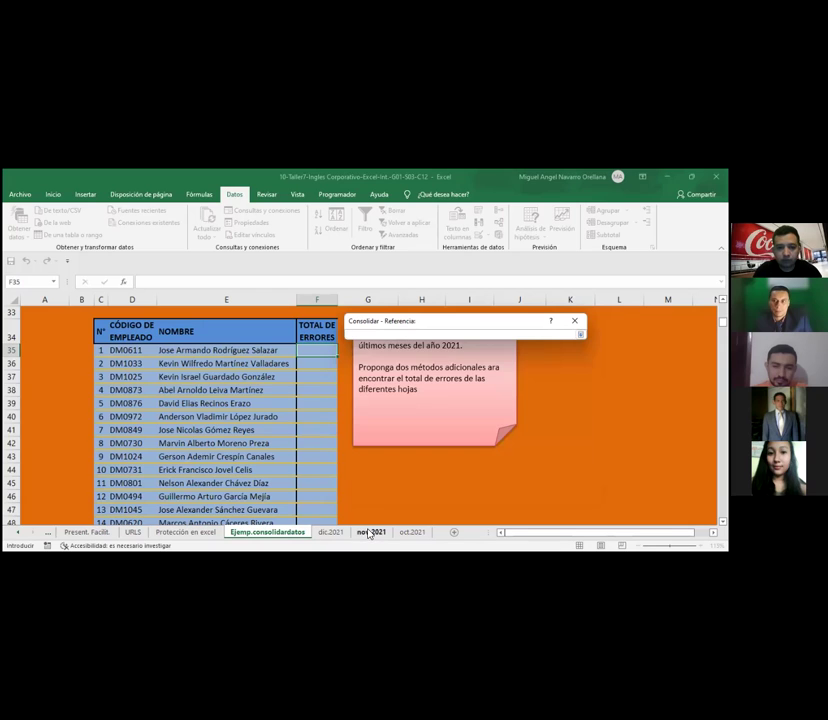
pyautogui.click(368, 533)
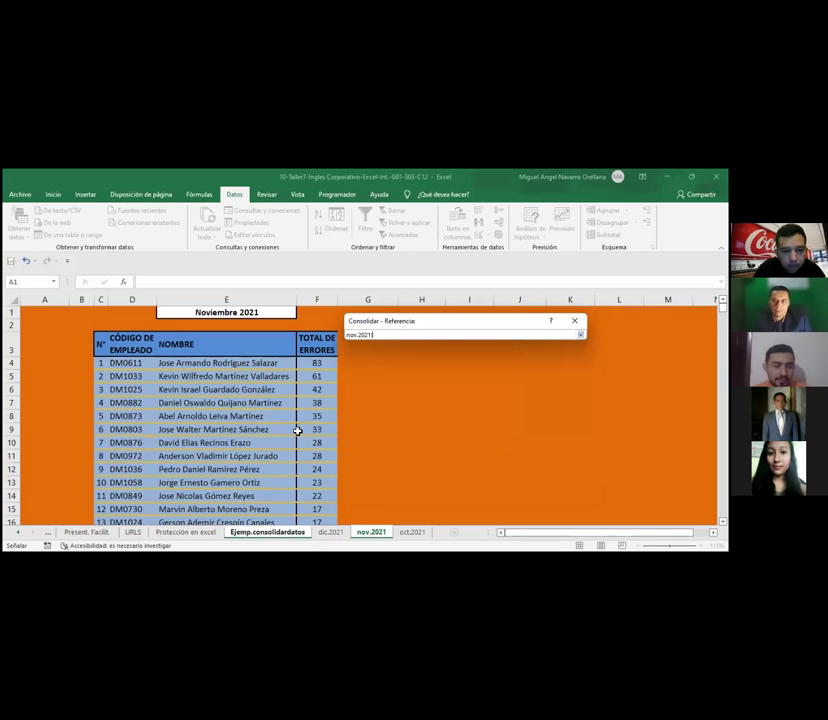
pyautogui.click(316, 364)
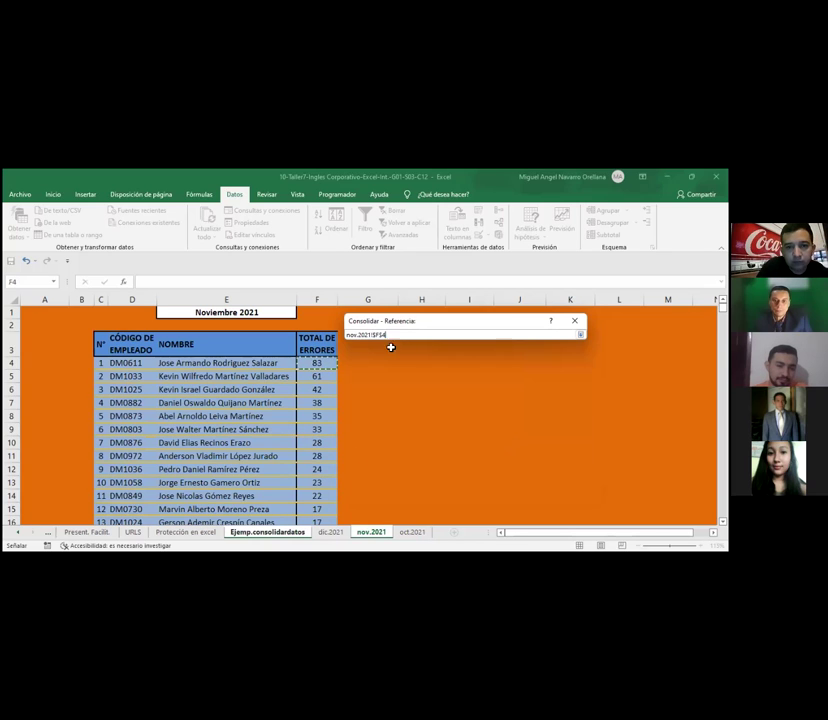
pyautogui.click(581, 338)
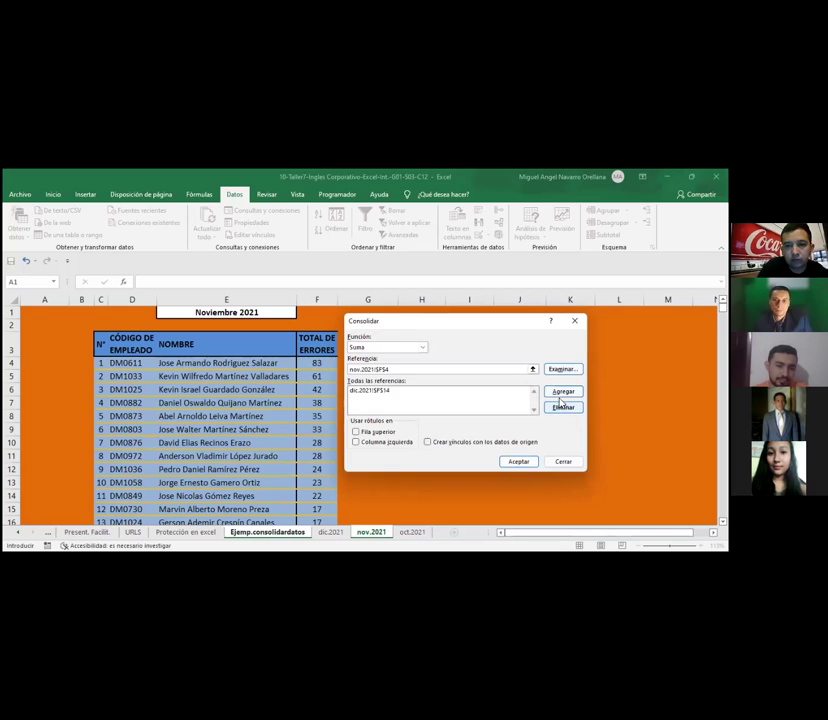
pyautogui.click(563, 391)
# Step: Add cell F9 of the oct.2021 sheet to the references and run the Suma consolidation into F35
pyautogui.click(410, 533)
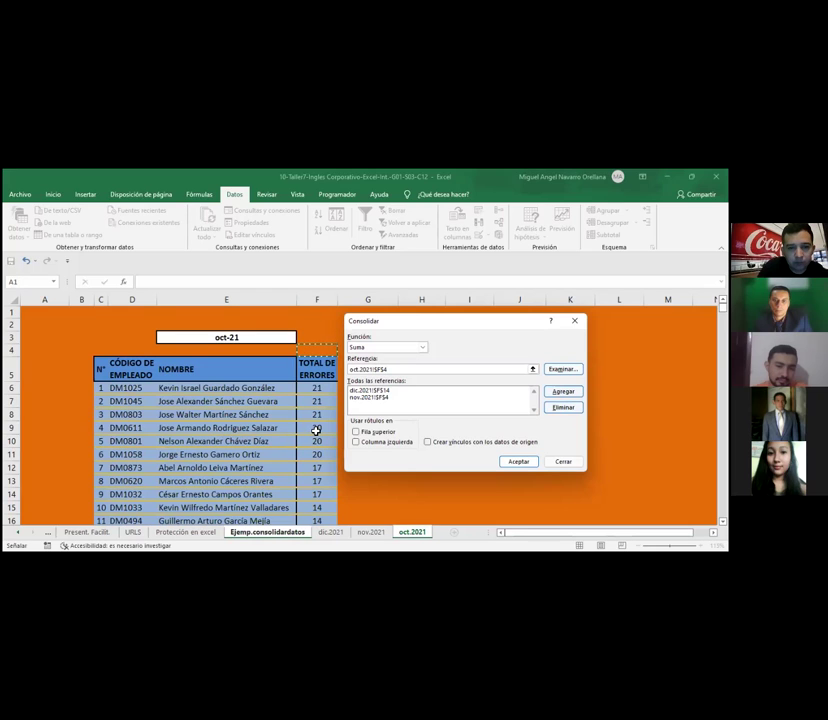
pyautogui.click(317, 429)
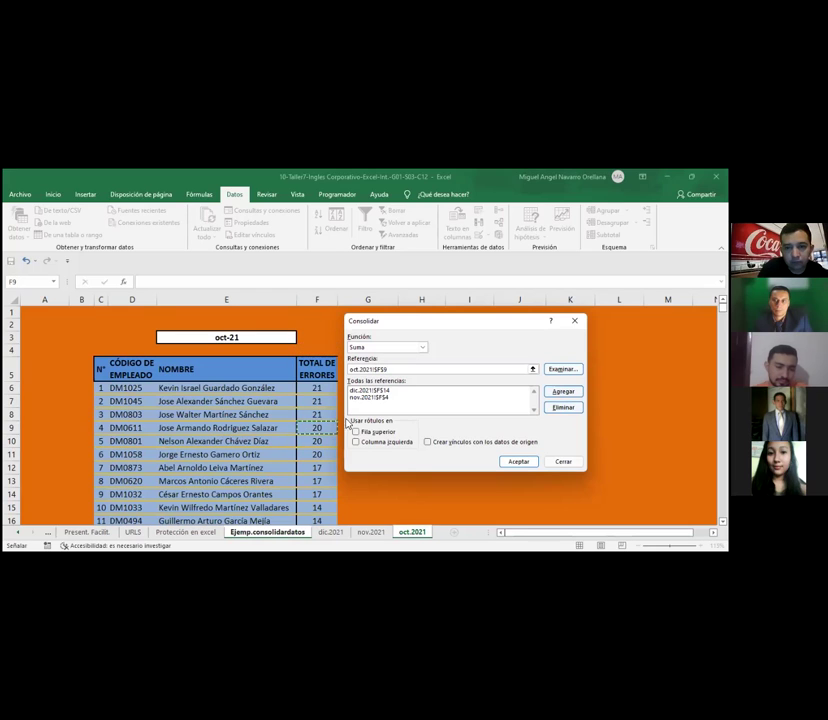
pyautogui.click(563, 392)
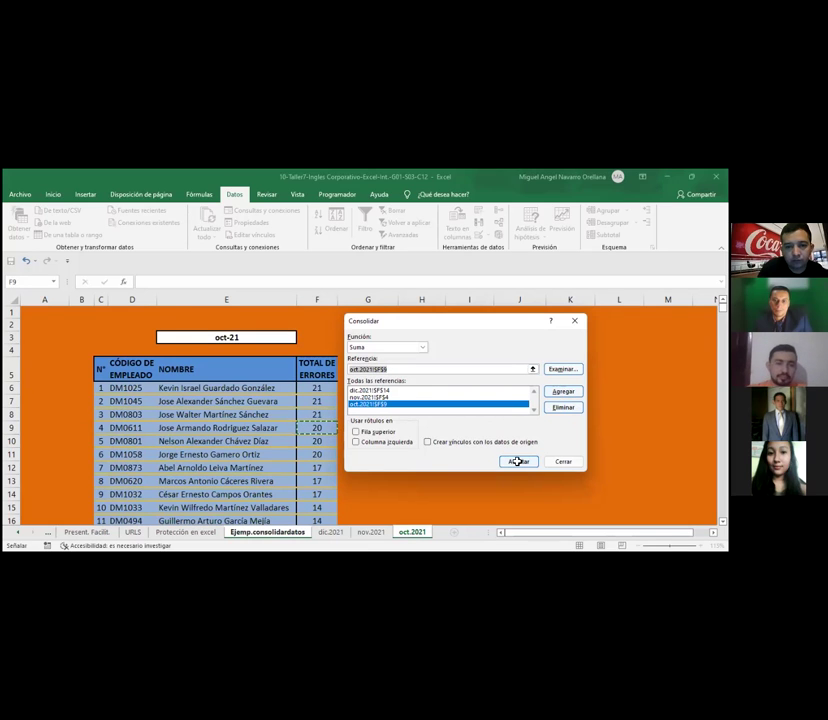
pyautogui.click(517, 461)
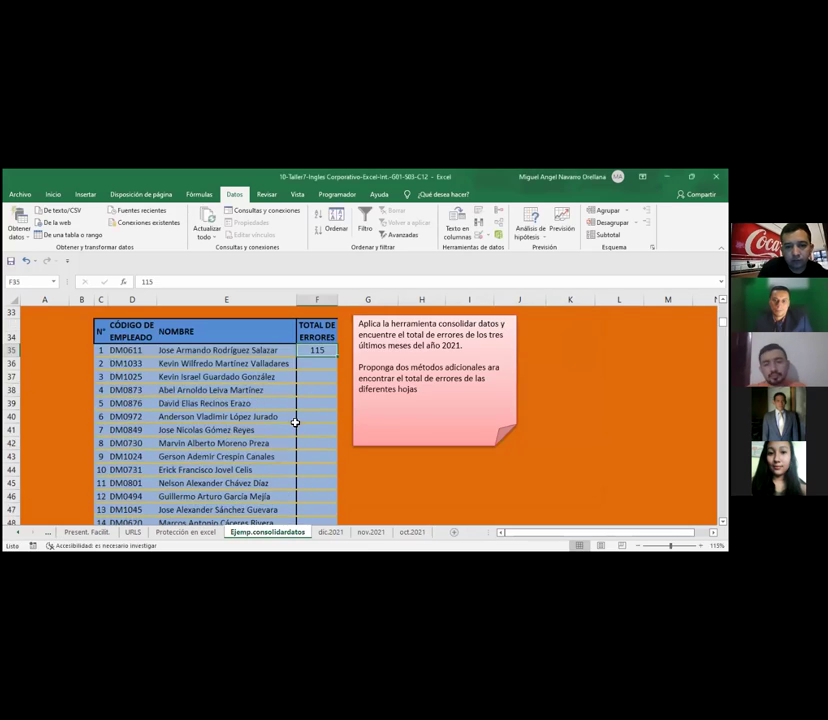
# Step: Move the pink instruction note away from the table so it sits over columns J to M
pyautogui.click(315, 363)
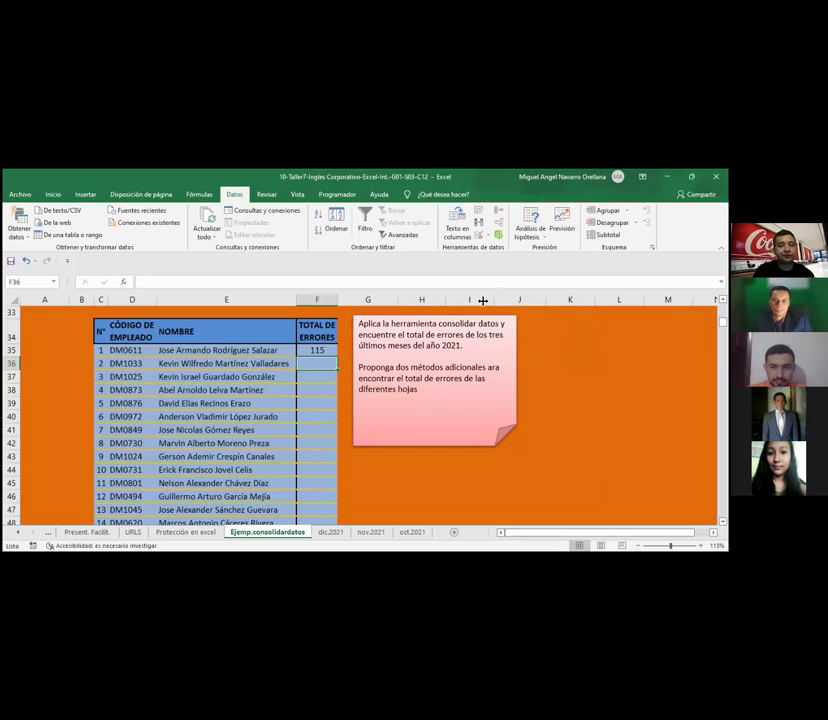
pyautogui.click(346, 351)
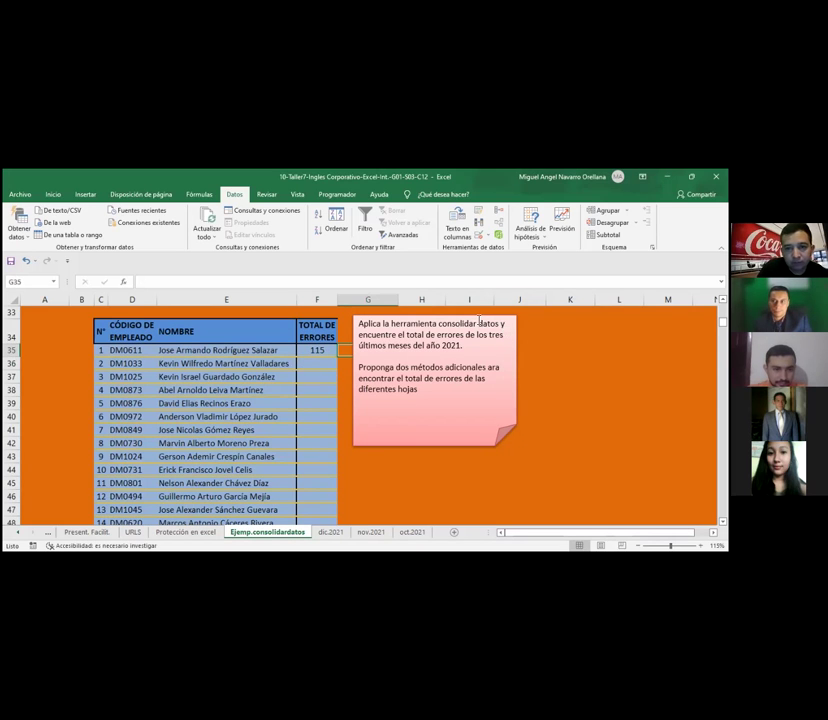
pyautogui.moveTo(475, 320); pyautogui.dragTo(632, 322)
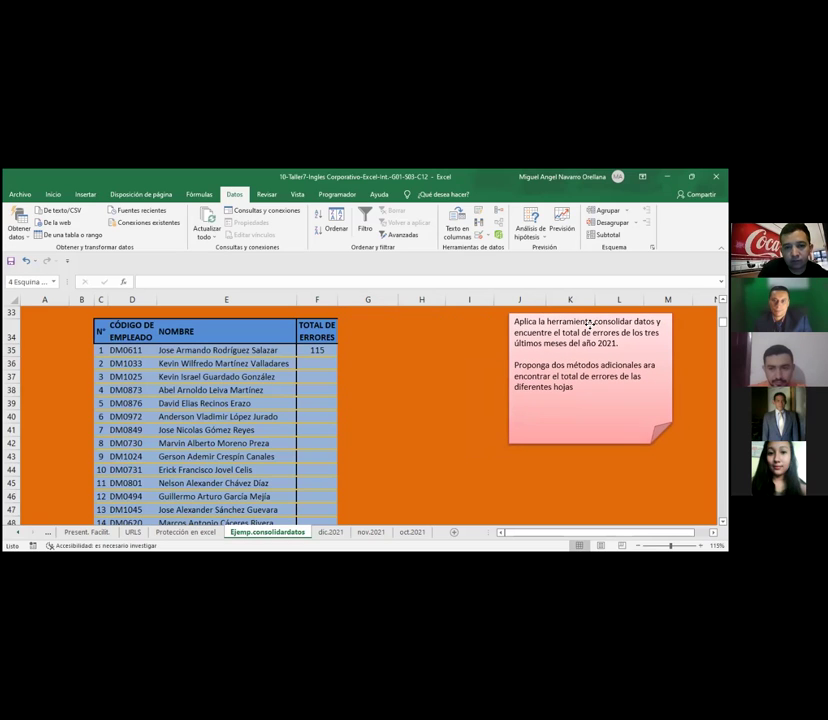
# Step: Enter the header OPCION 2 in cell G34, beside the TOTAL DE ERRORES column
pyautogui.click(352, 332)
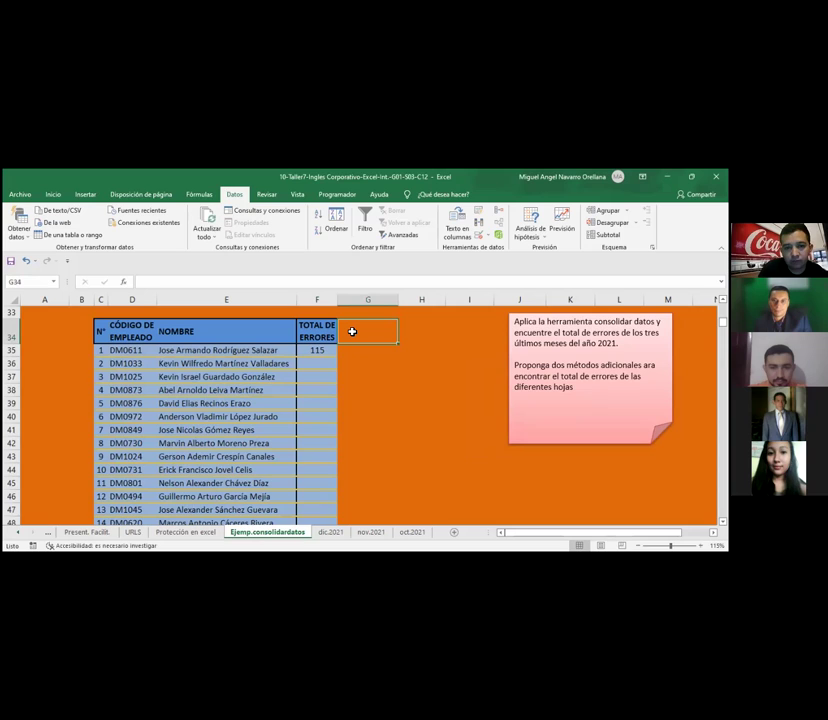
pyautogui.write('op')
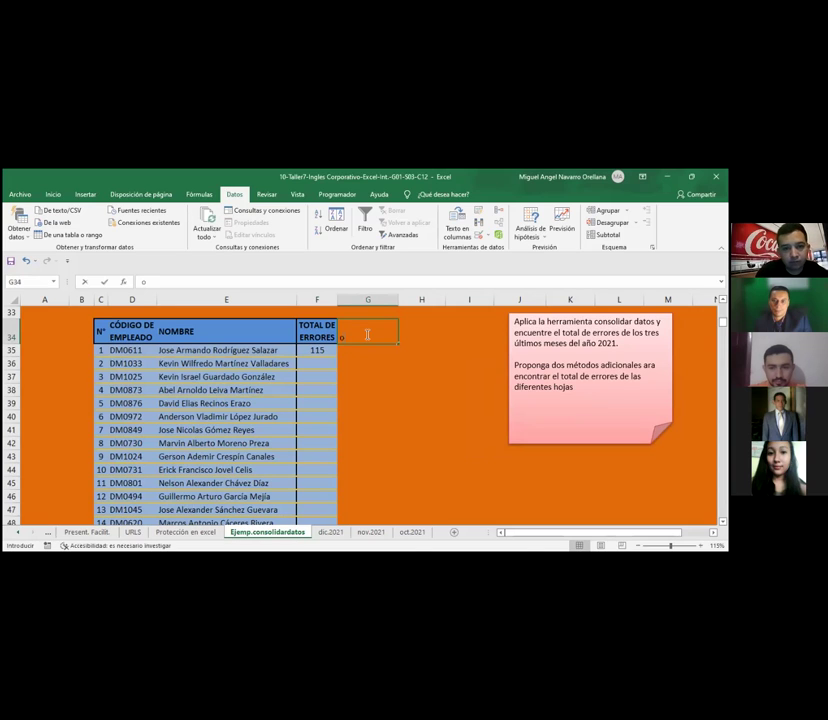
pyautogui.press('BackSpace')
pyautogui.press('BackSpace')
pyautogui.press('BackSpace')
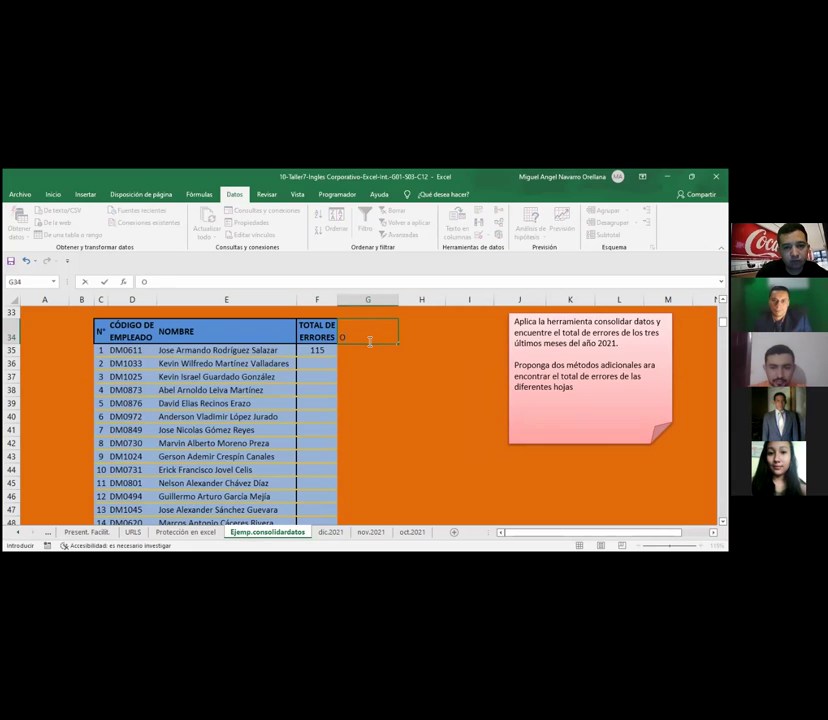
pyautogui.write('OPCIO')
pyautogui.press('BackSpace')
pyautogui.press('BackSpace')
pyautogui.press('BackSpace')
pyautogui.press('BackSpace')
pyautogui.press('BackSpace')
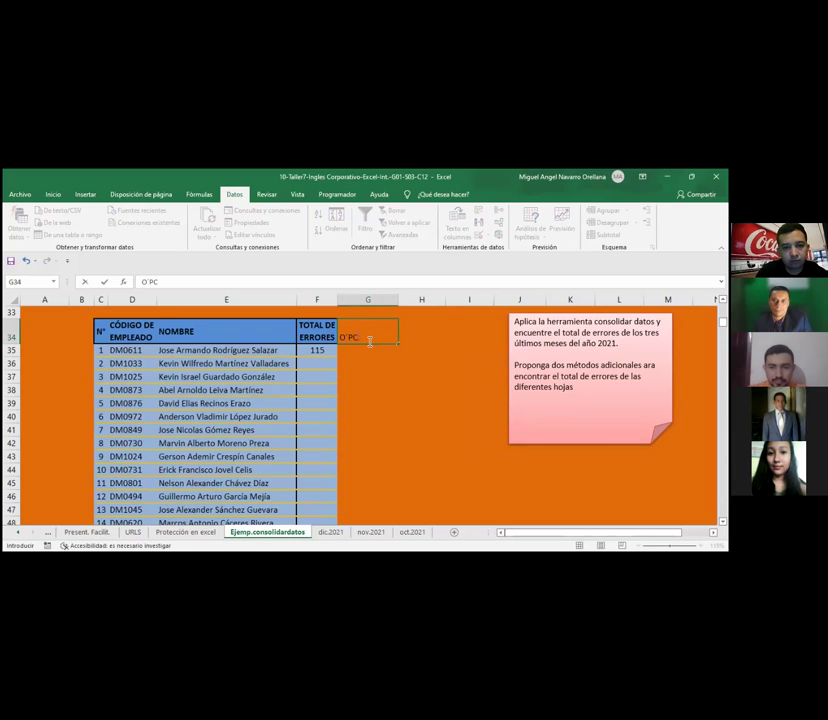
pyautogui.write('OP')
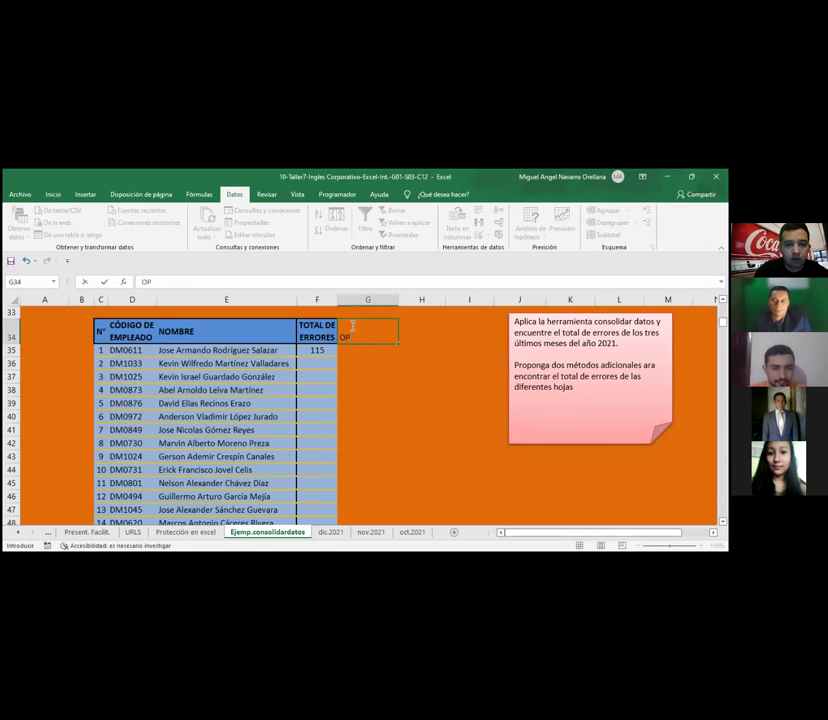
pyautogui.write('CION 2')
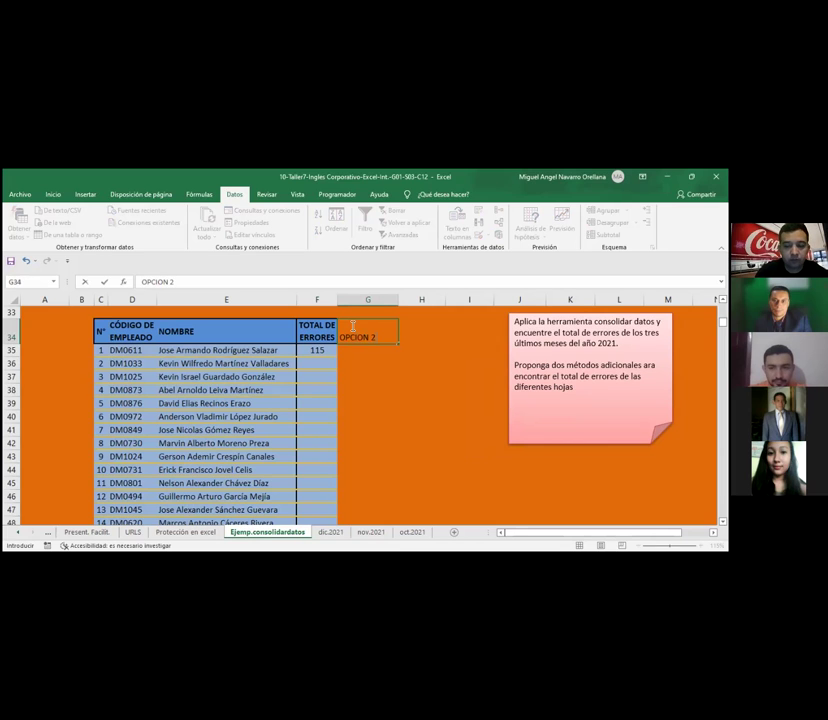
pyautogui.press('Tab')
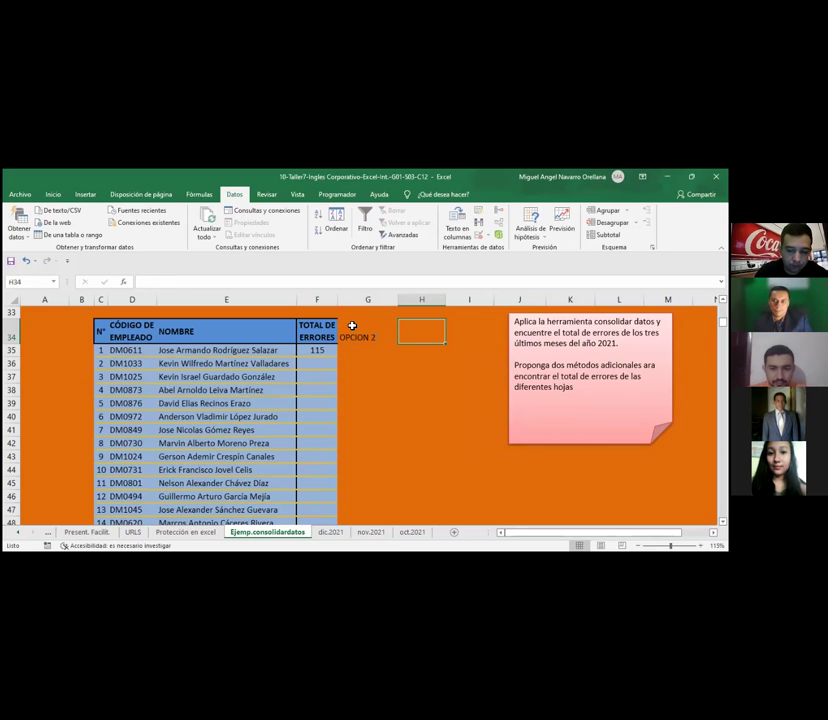
# Step: Try Suma subtotals at each change in N° for CÓDIGO DE EMPLEADO and OPCION 2, and undo them
pyautogui.click(348, 324)
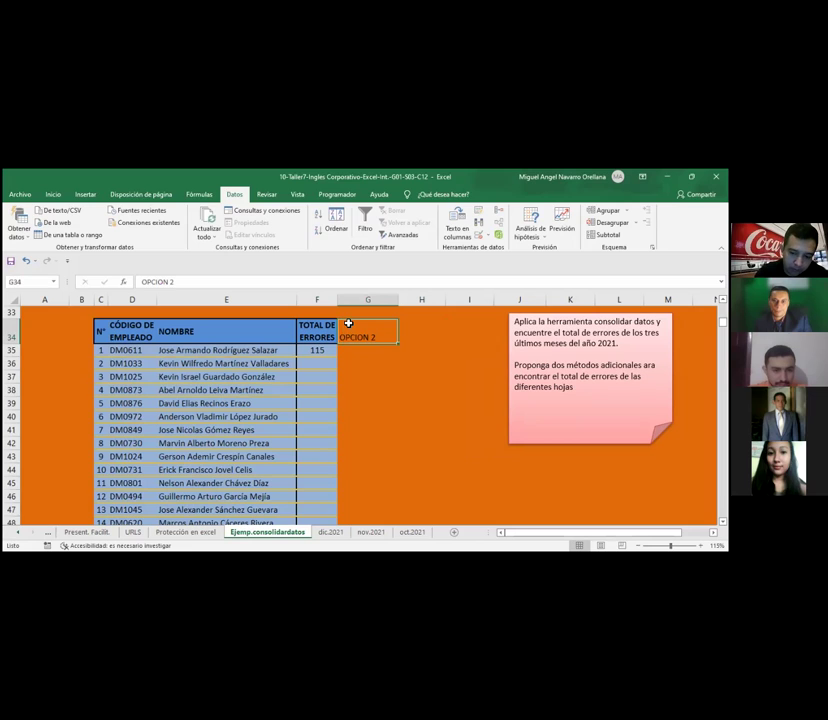
pyautogui.press('Down')
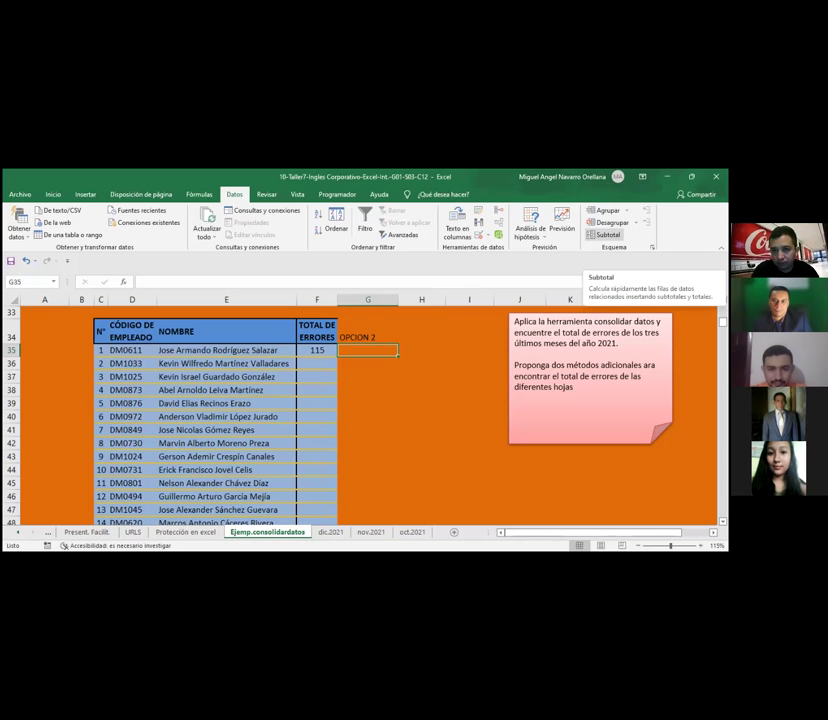
pyautogui.click(606, 234)
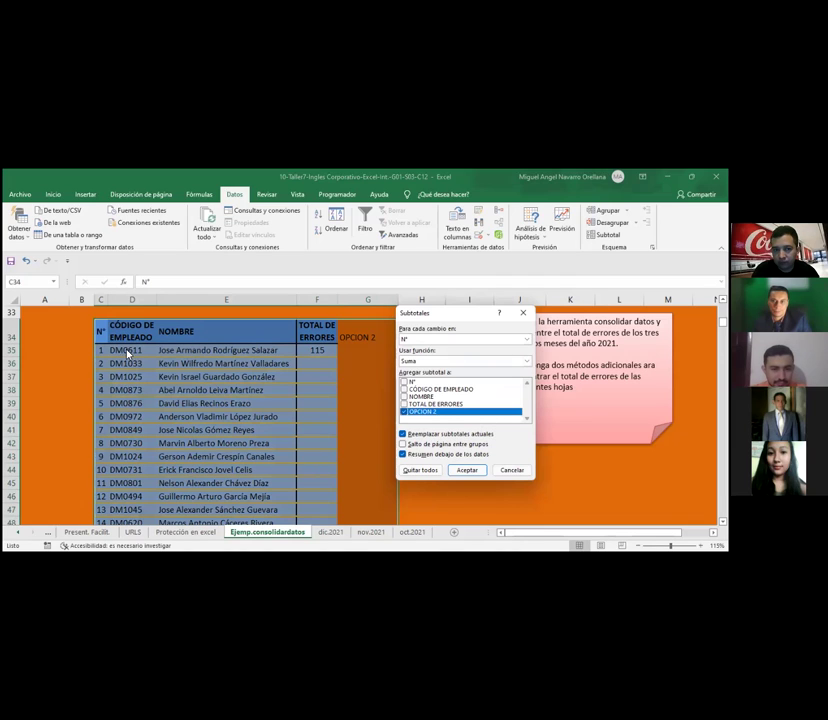
pyautogui.click(409, 390)
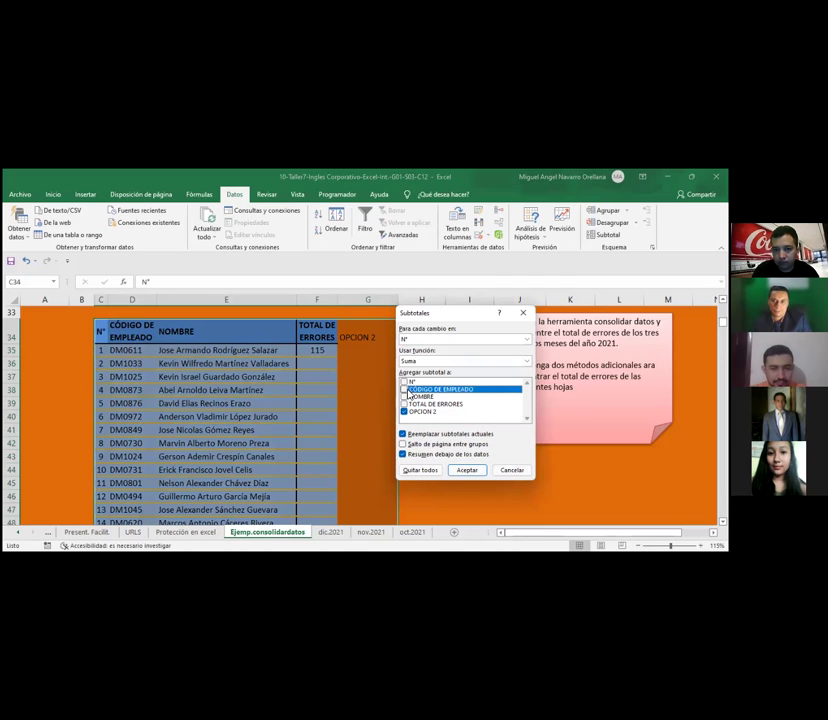
pyautogui.click(405, 390)
pyautogui.click(526, 364)
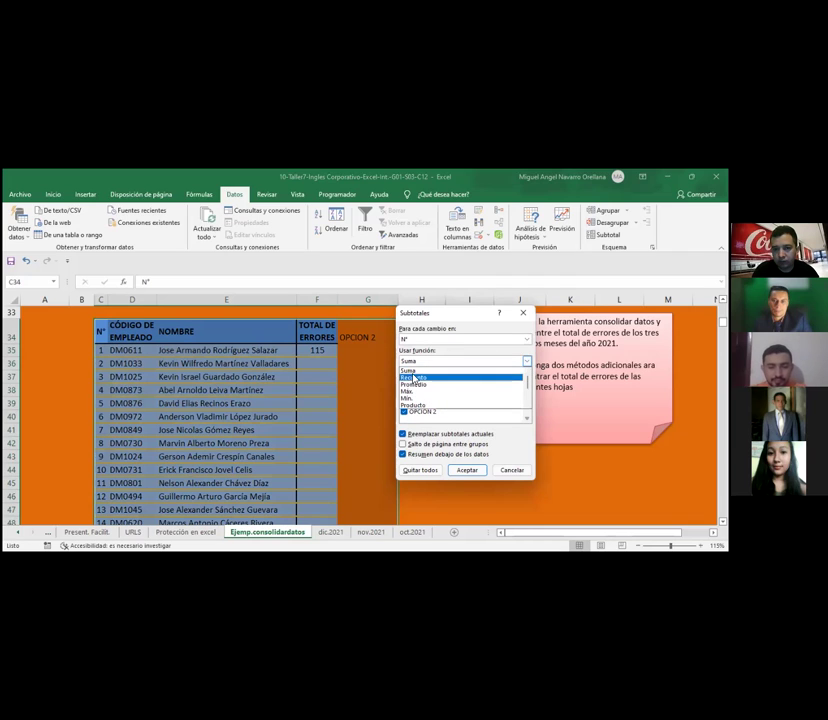
pyautogui.click(529, 349)
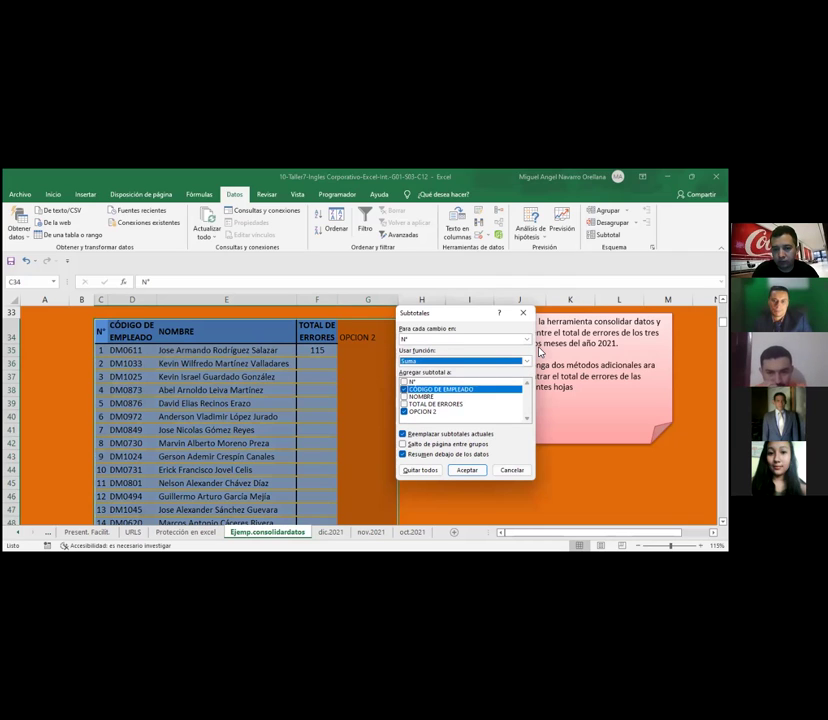
pyautogui.click(461, 467)
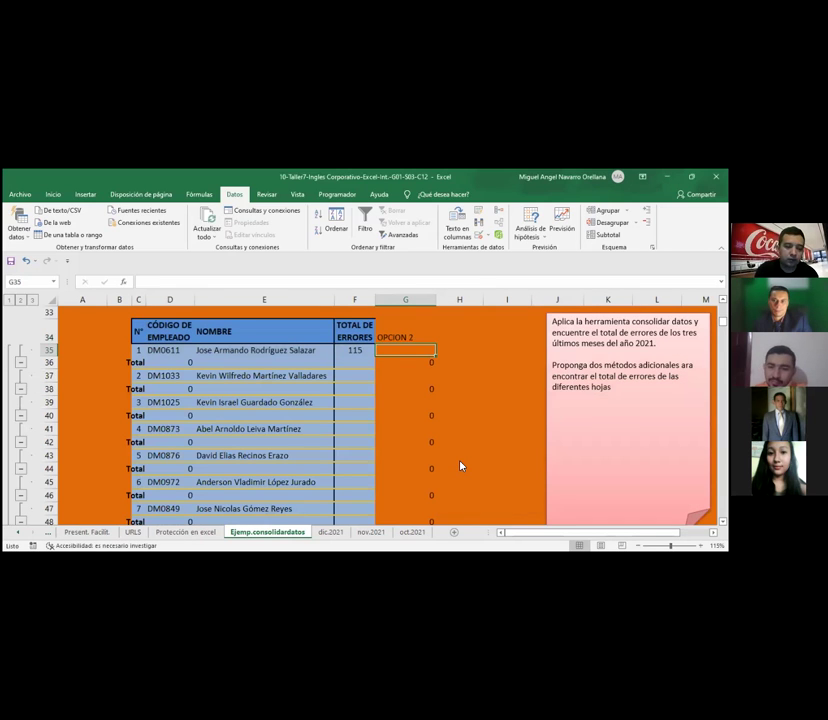
pyautogui.hotkey('ctrl', 'z')
# Step: Enter the formula =dic.2021!F14+nov.2021!F4+oct.2021!F9 in G35 under OPCION 2 to add the first employee's errors
pyautogui.click(367, 349)
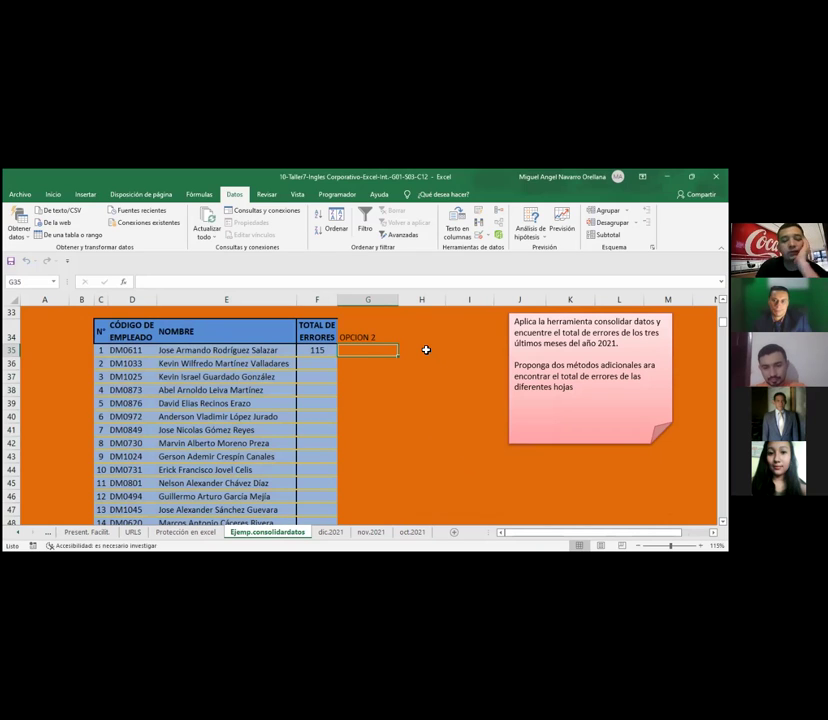
pyautogui.write('=')
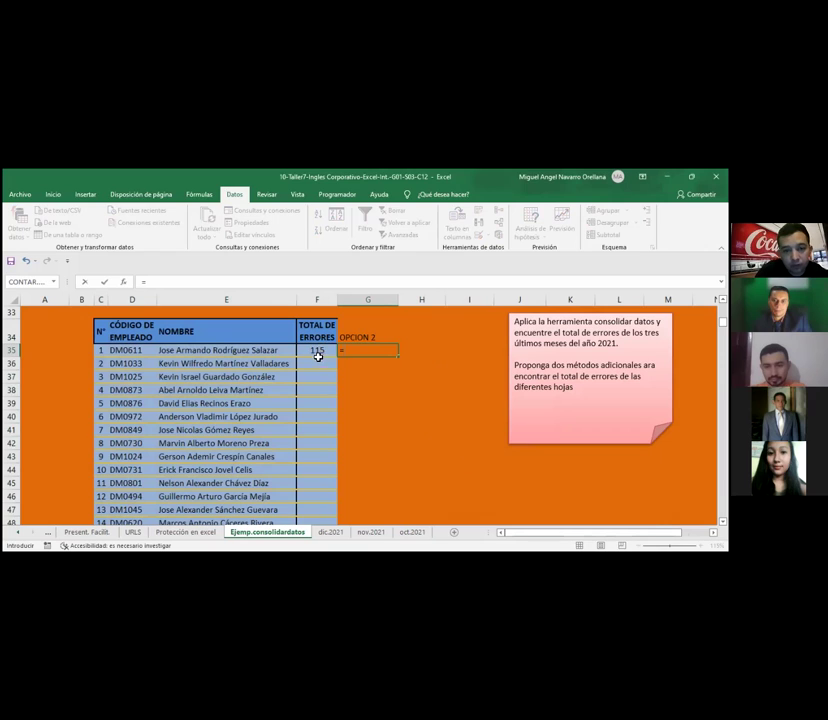
pyautogui.click(326, 533)
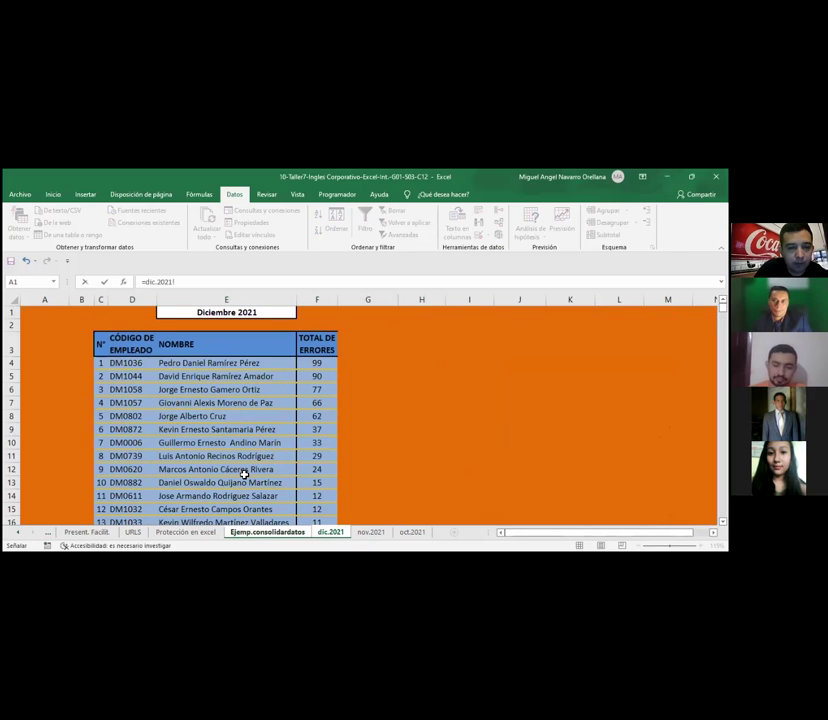
pyautogui.click(320, 496)
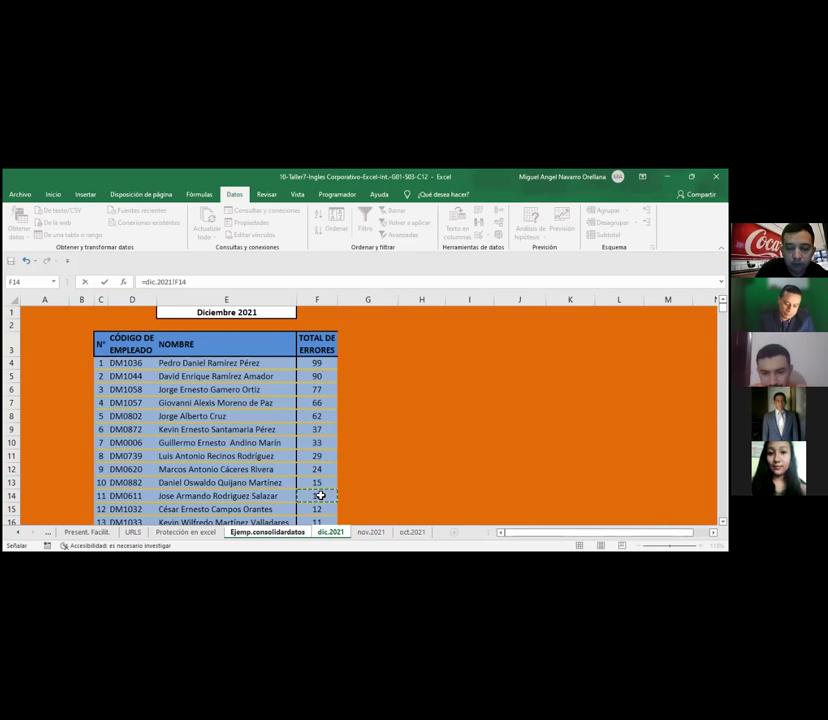
pyautogui.write('+')
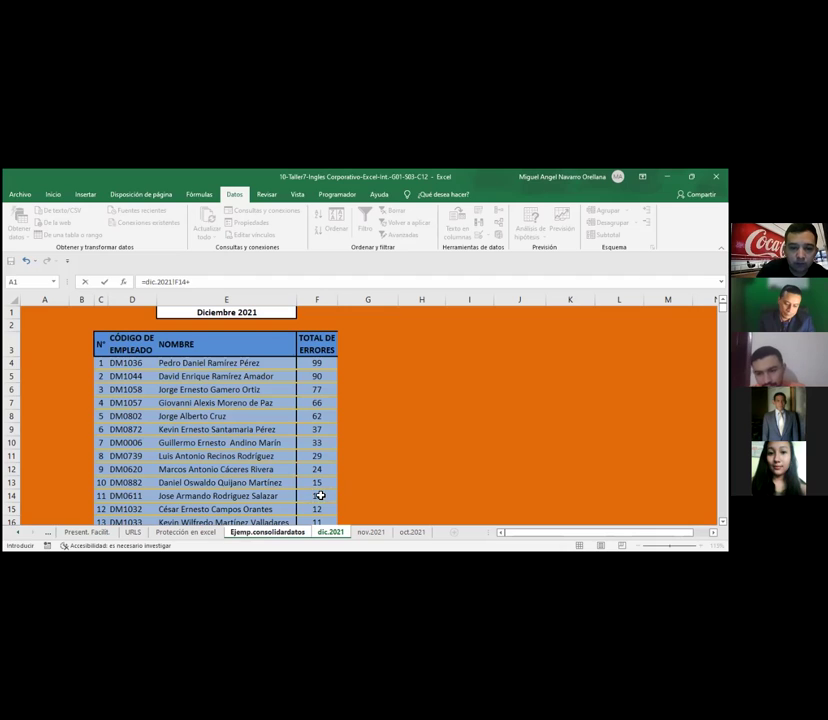
pyautogui.click(371, 532)
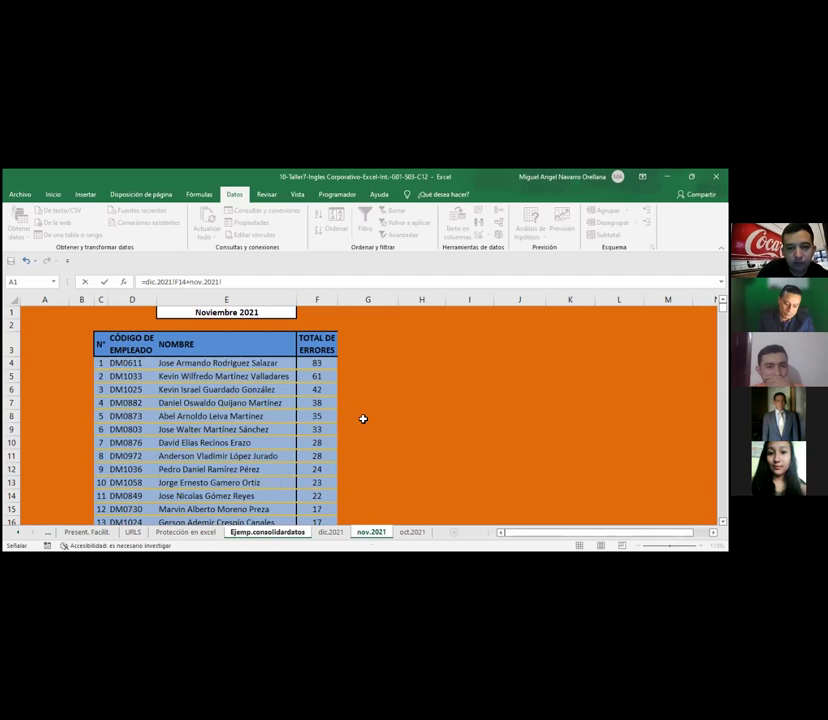
pyautogui.click(318, 363)
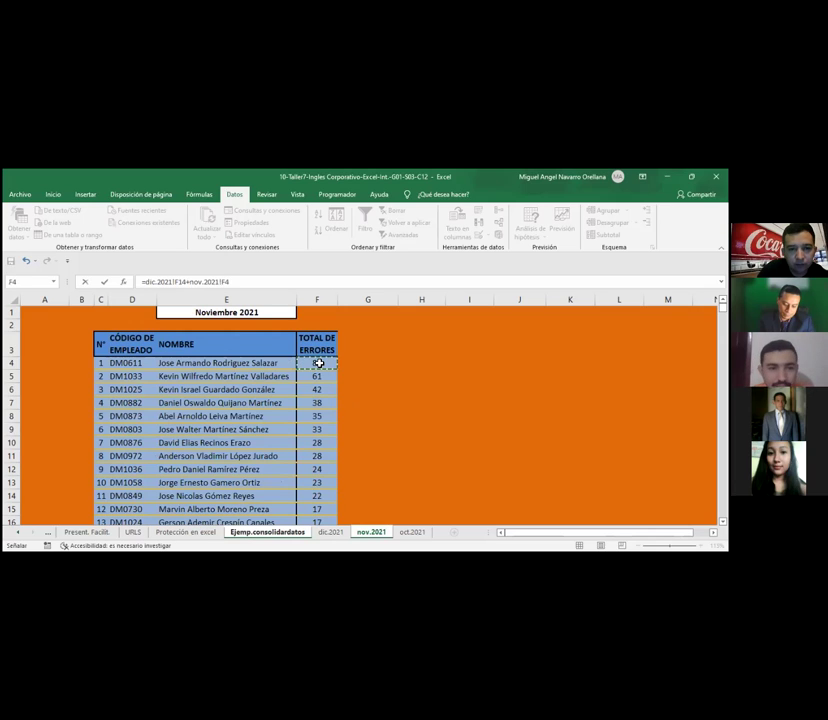
pyautogui.write('+')
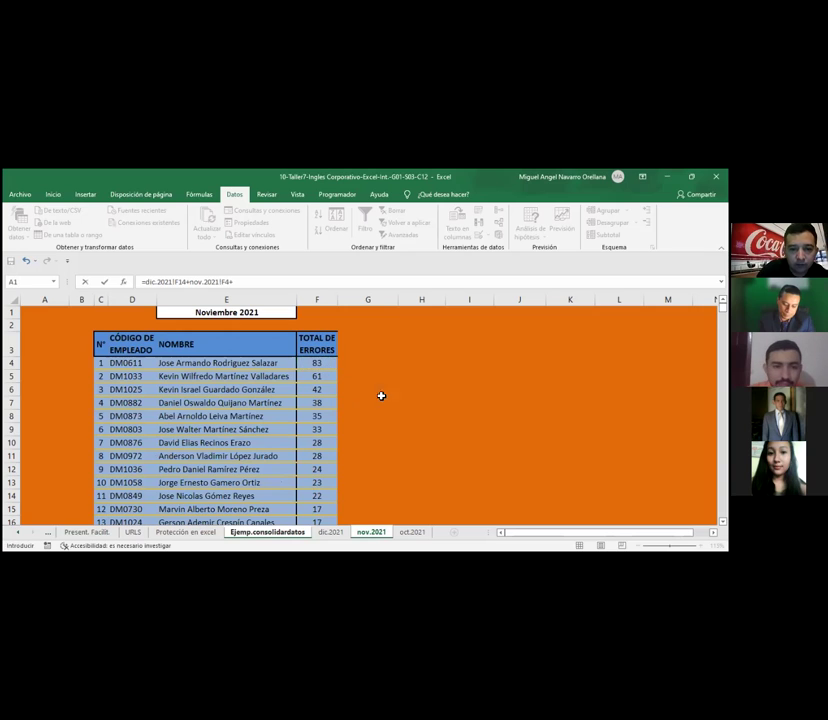
pyautogui.click(413, 533)
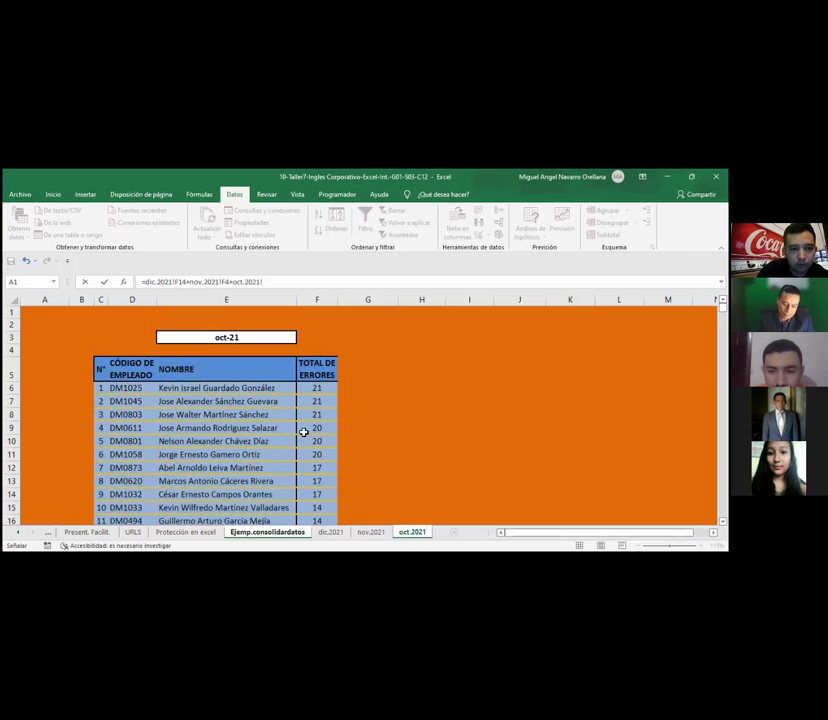
pyautogui.click(318, 428)
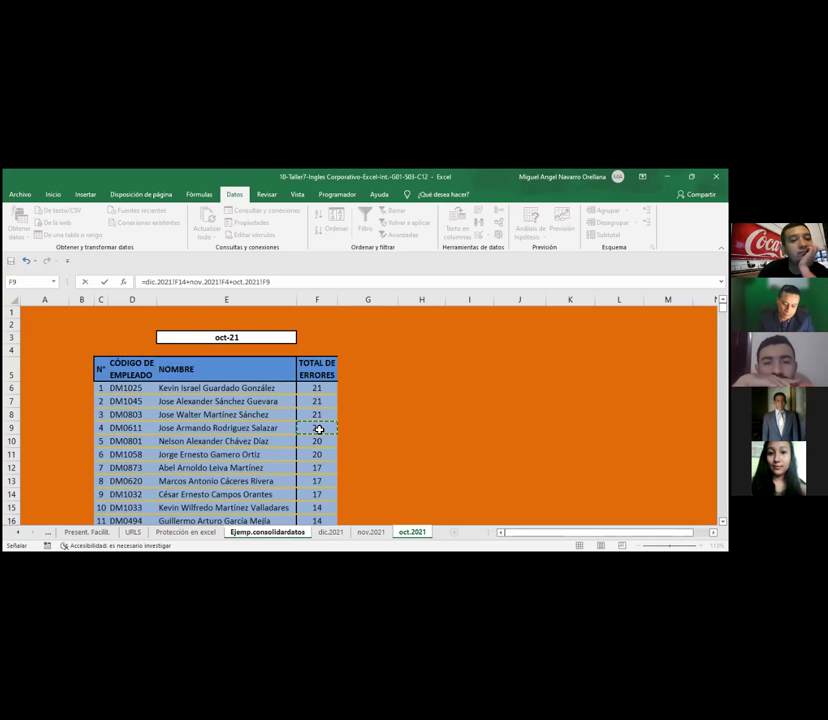
pyautogui.press('Return')
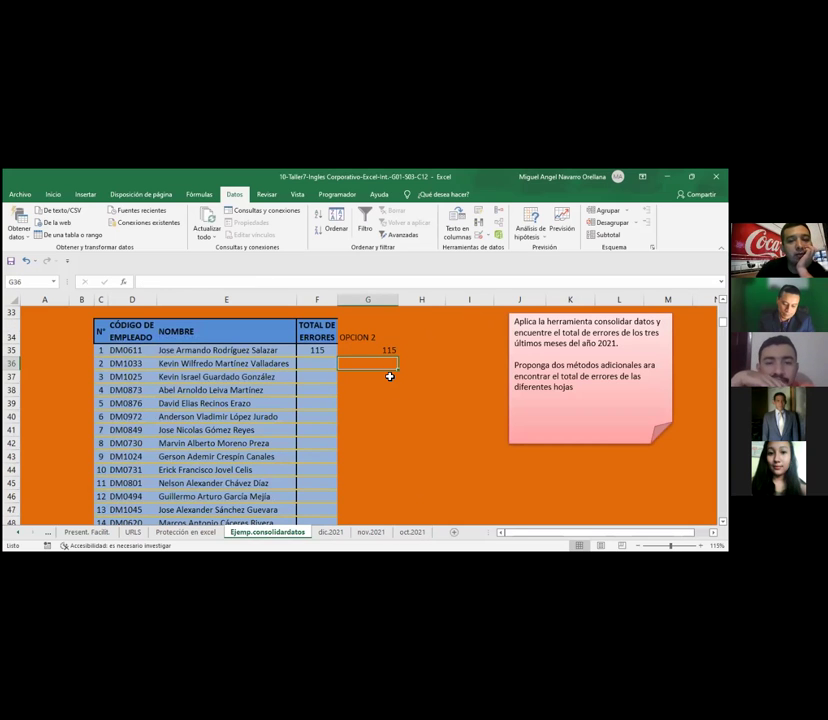
# Step: Enter the header OPCION 3 in cell H34, beside OPCION 2
pyautogui.click(419, 334)
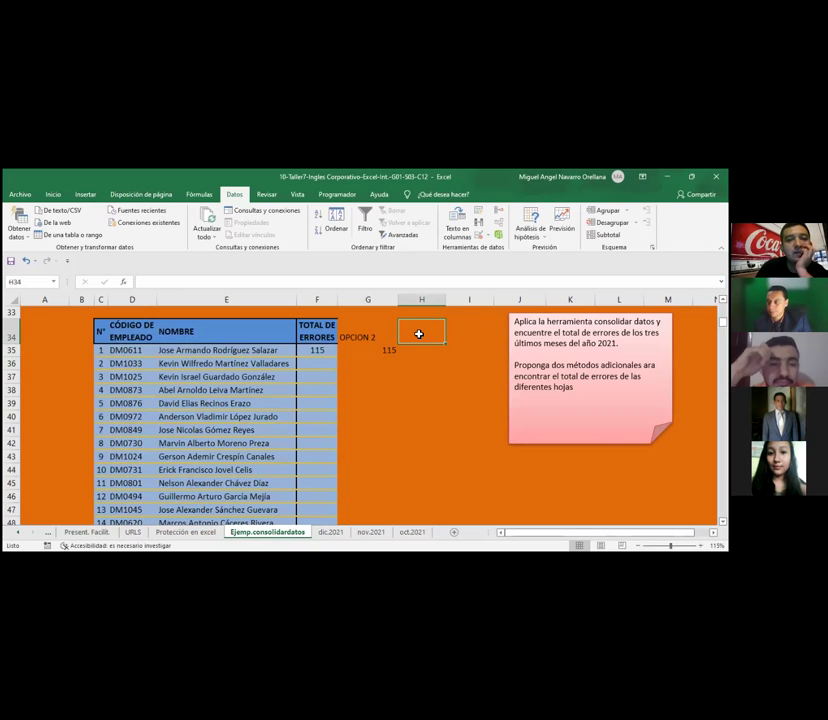
pyautogui.doubleClick(419, 334)
pyautogui.write('OPCION 3')
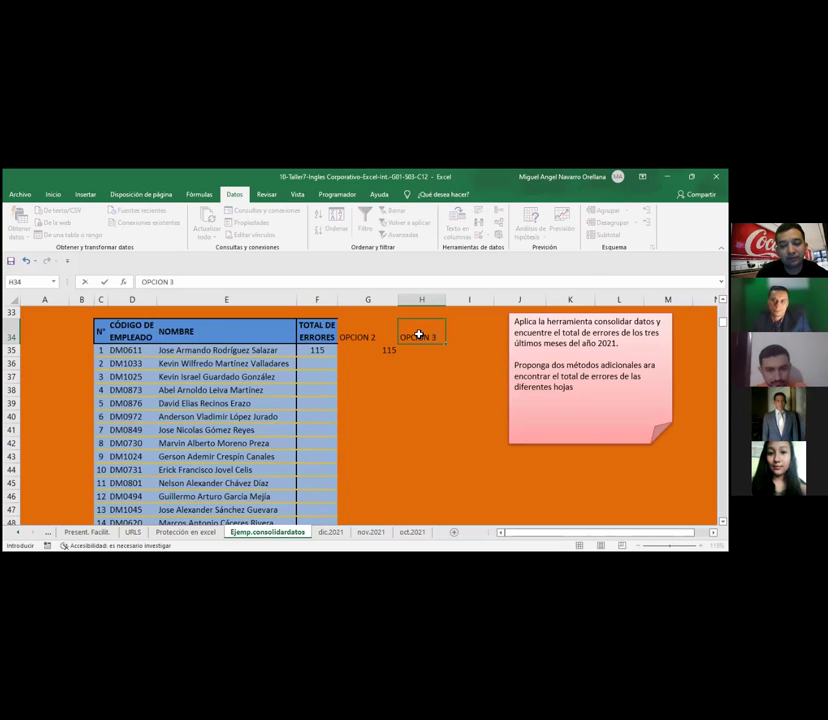
pyautogui.press('Return')
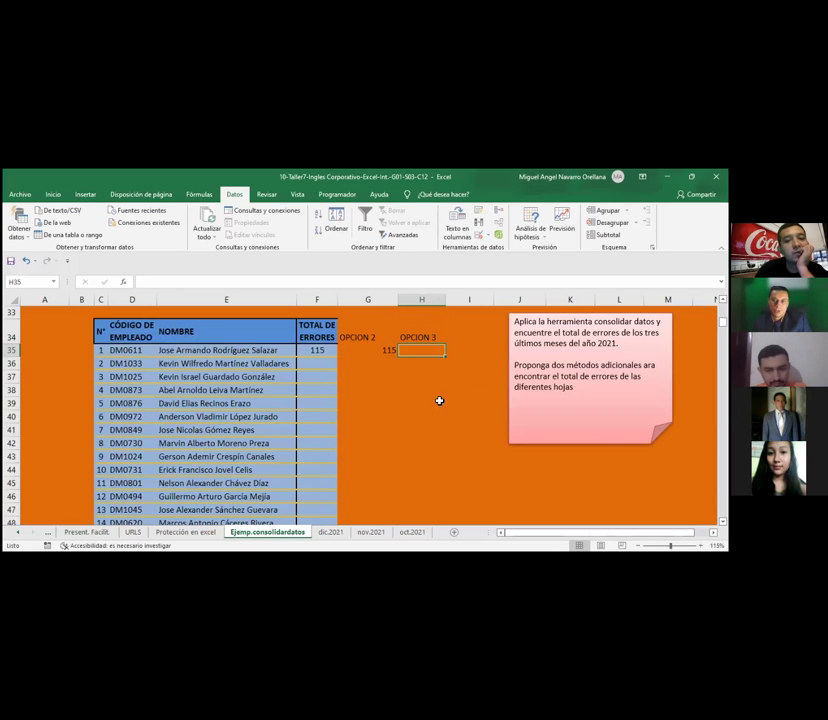
# Step: Center the OPCION 2 total in G35 both vertically and horizontally
pyautogui.click(385, 351)
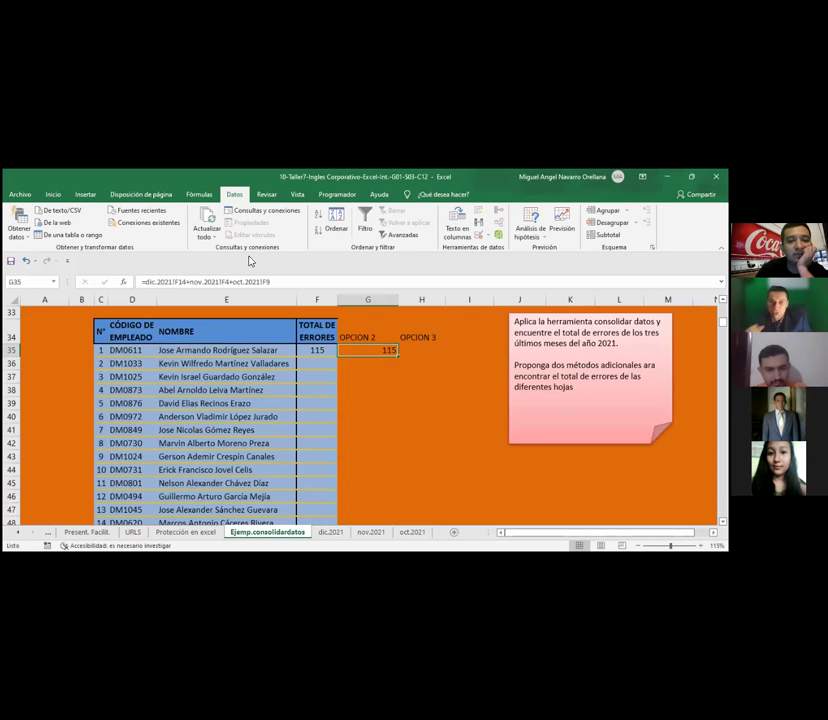
pyautogui.click(53, 194)
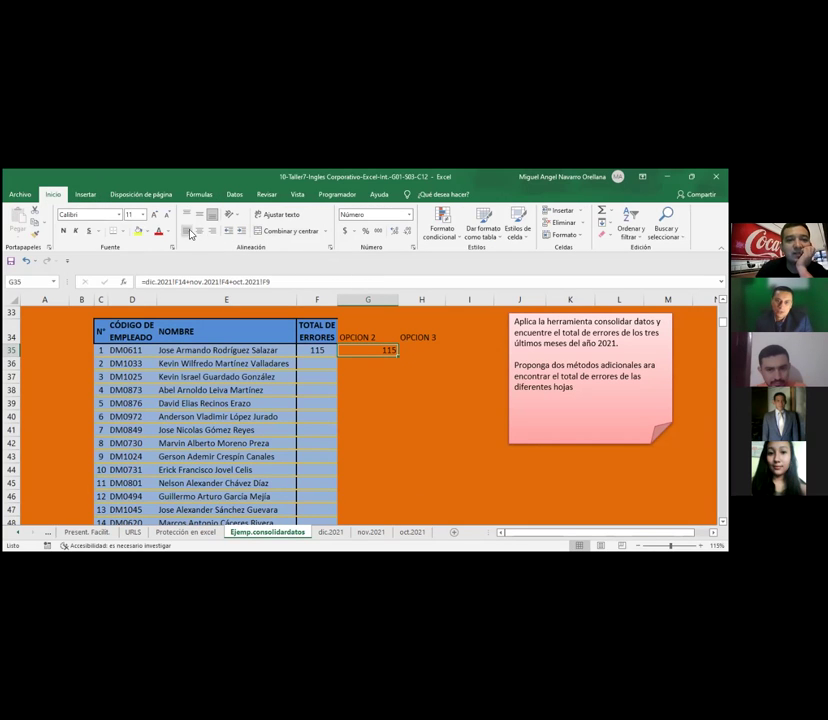
pyautogui.click(199, 216)
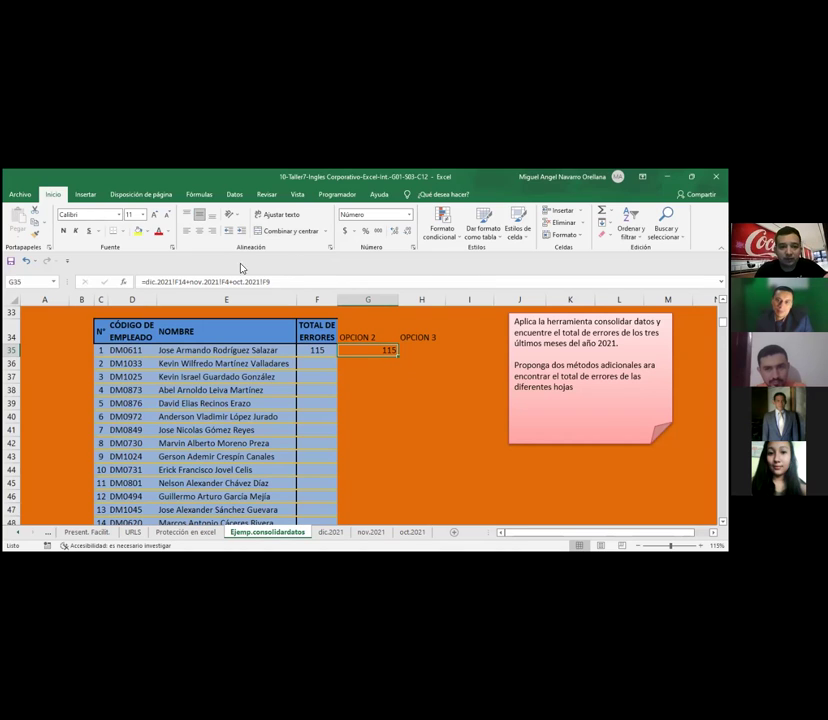
pyautogui.click(199, 231)
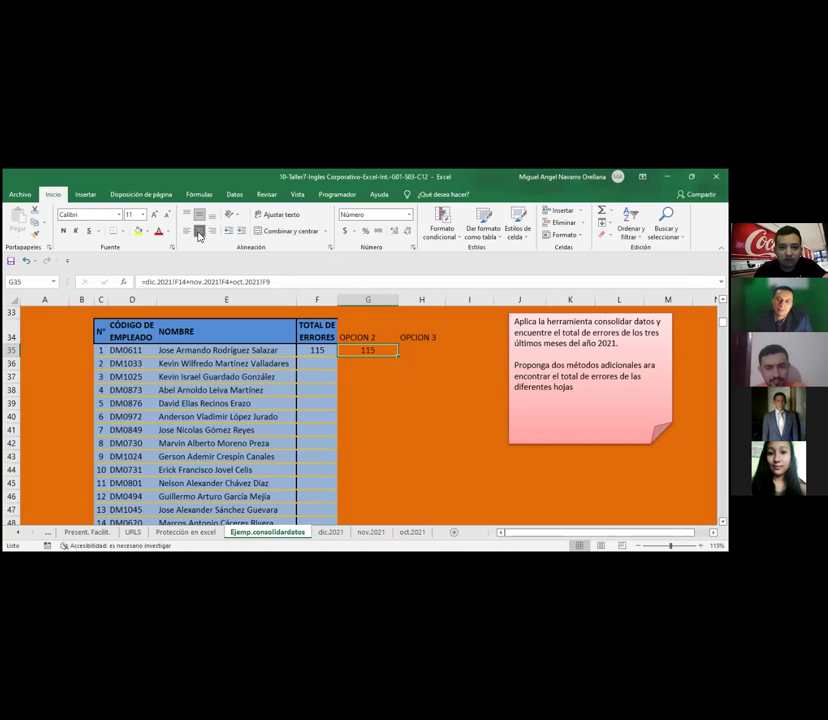
# Step: Insert a new blank worksheet after Ejemp.consolidardatos and view the December table on the dic.2021 sheet
pyautogui.click(427, 349)
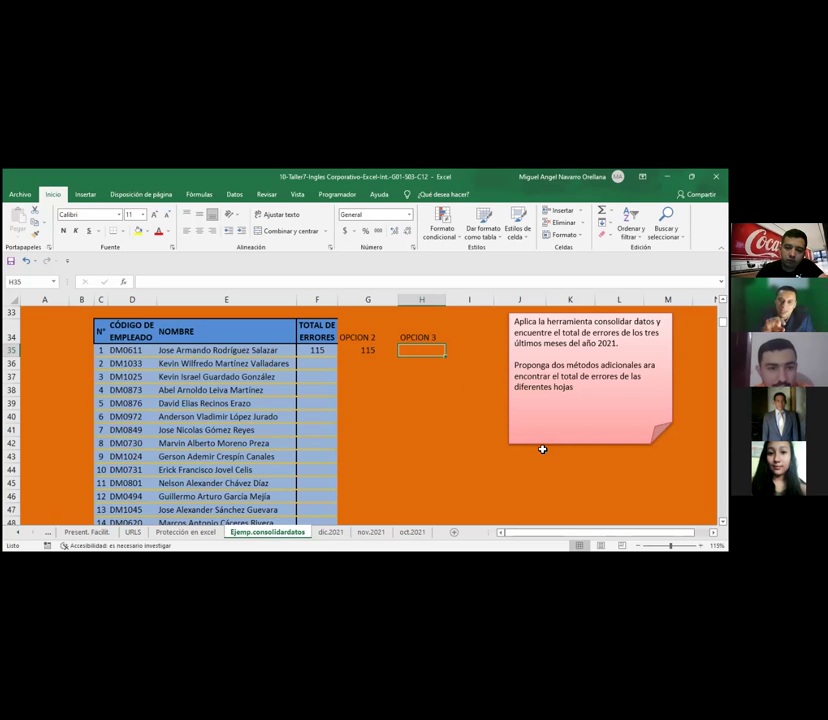
pyautogui.hotkey('shift', 'F11')
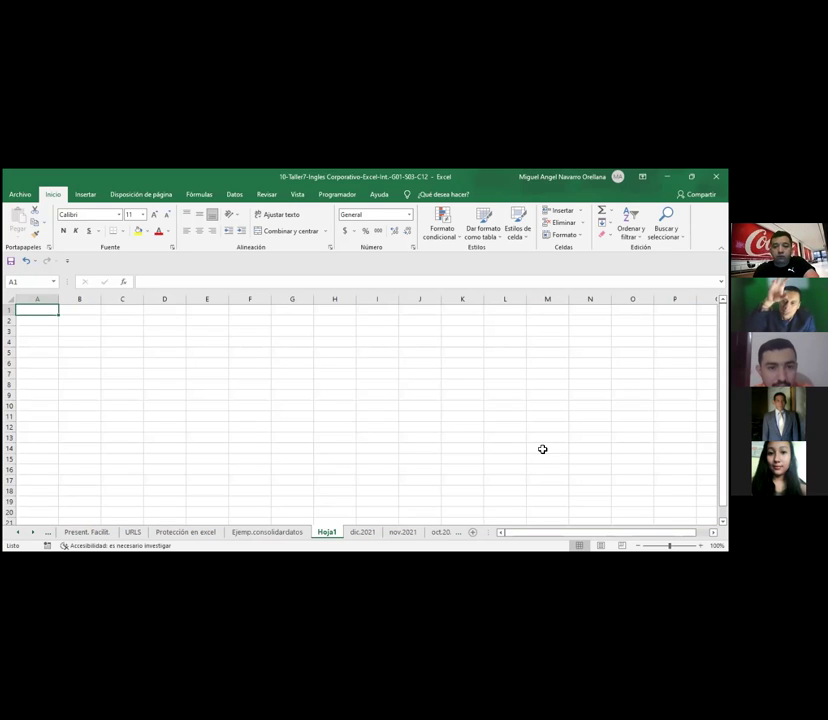
pyautogui.click(362, 532)
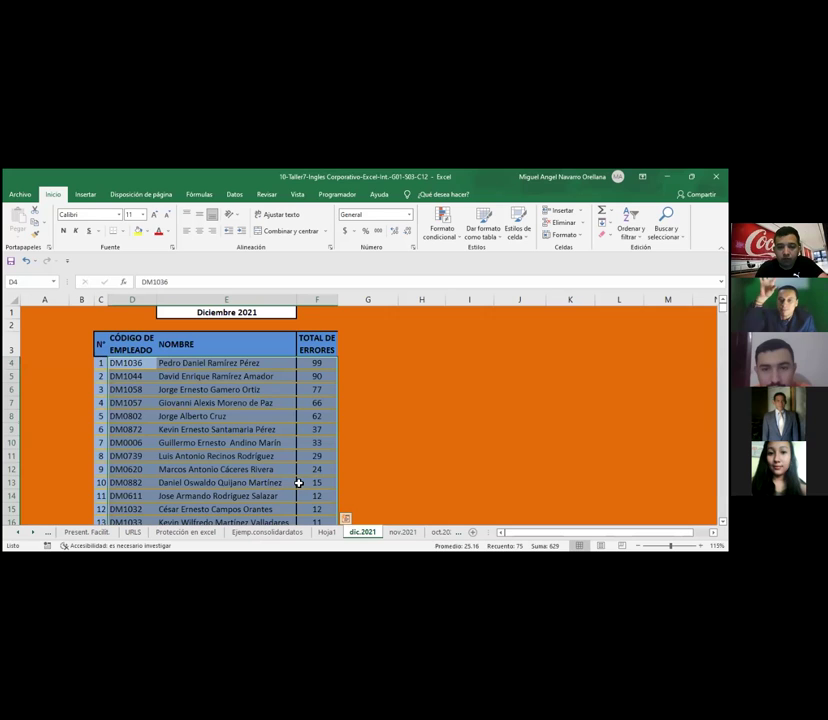
# Step: Start a SUMAR.SI formula in H35 of Ejemp.consolidardatos with the absolute range $D$4:$D$28 of dic.2021 as its range argument
pyautogui.click(268, 532)
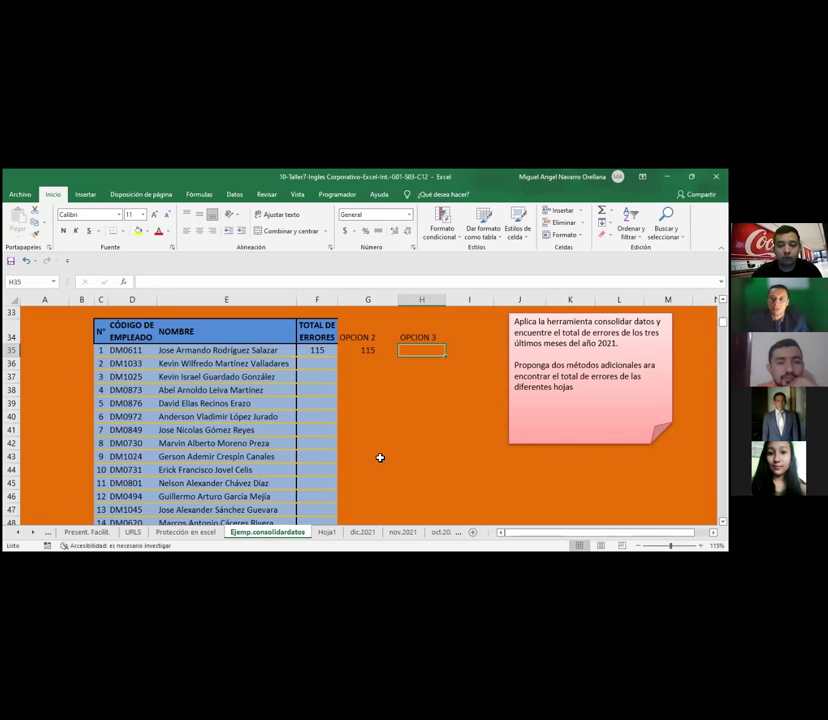
pyautogui.write('=')
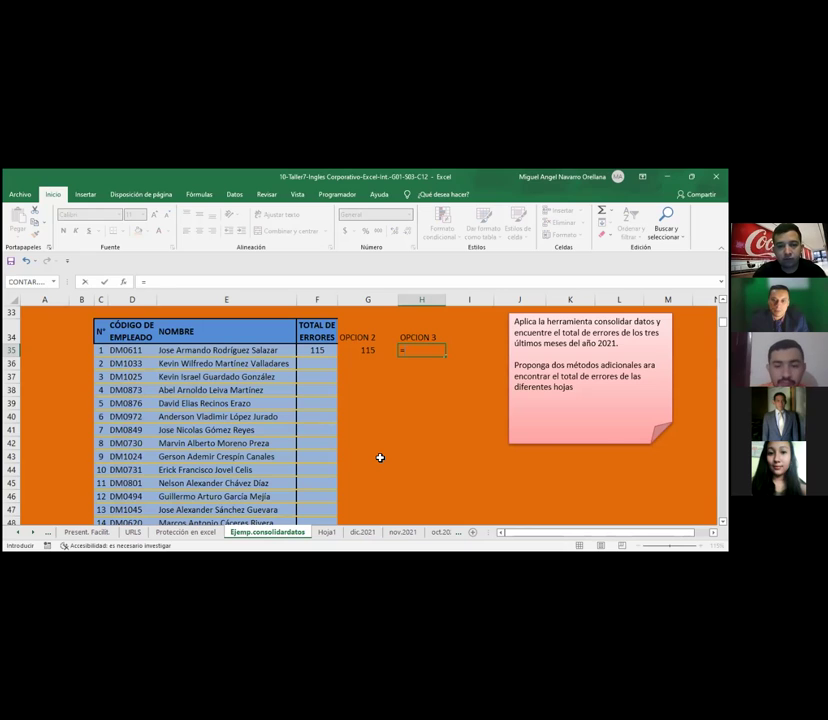
pyautogui.write('SUM')
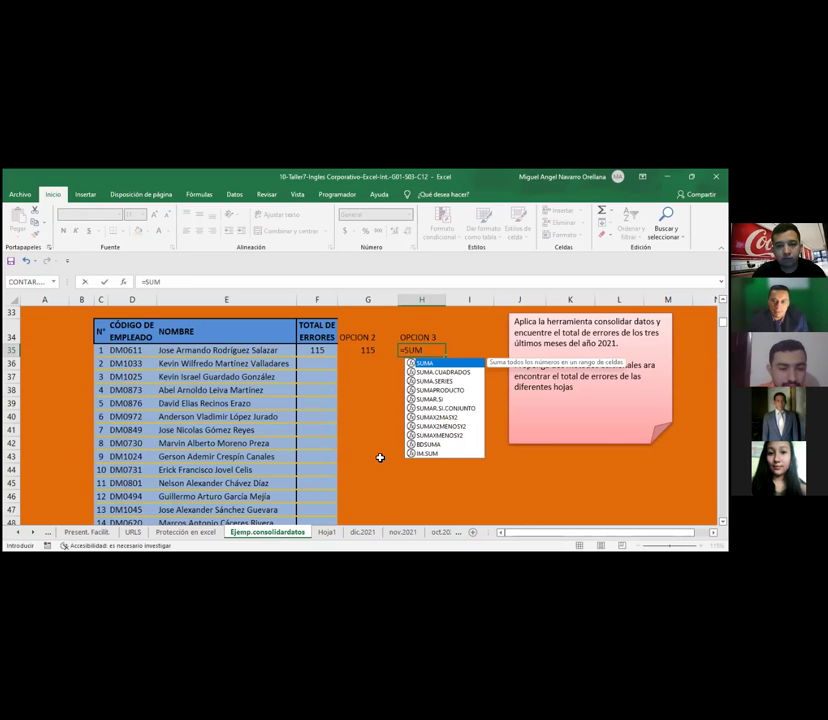
pyautogui.write('AR.SI(')
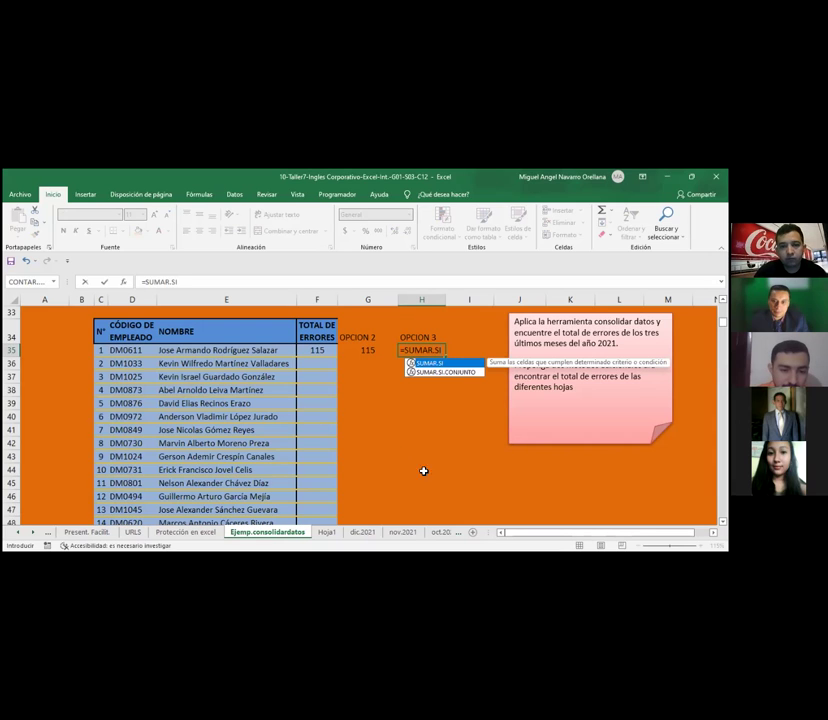
pyautogui.doubleClick(430, 363)
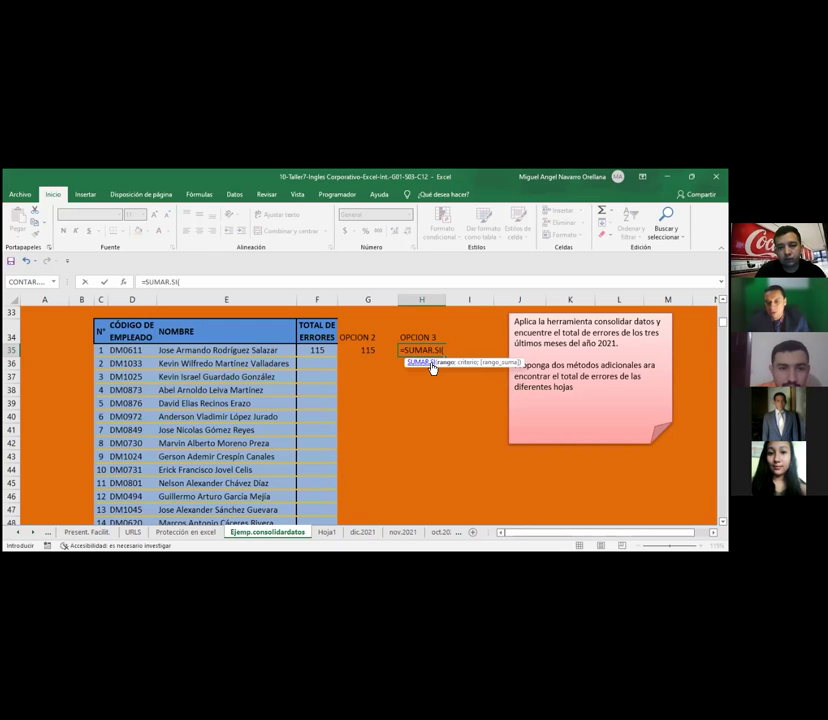
pyautogui.click(363, 533)
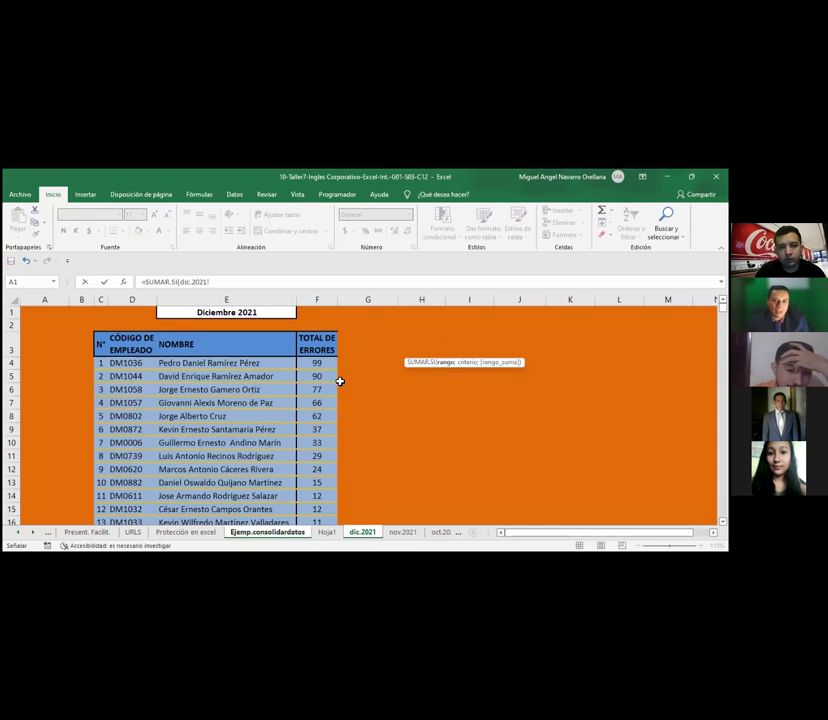
pyautogui.click(133, 364)
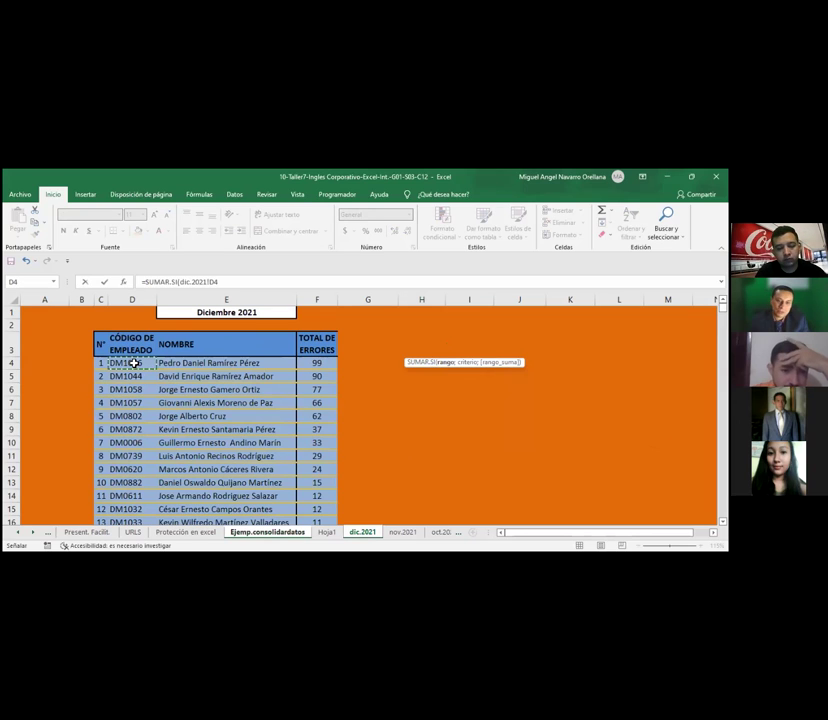
pyautogui.hotkey('ctrl', 'shift', 'Down')
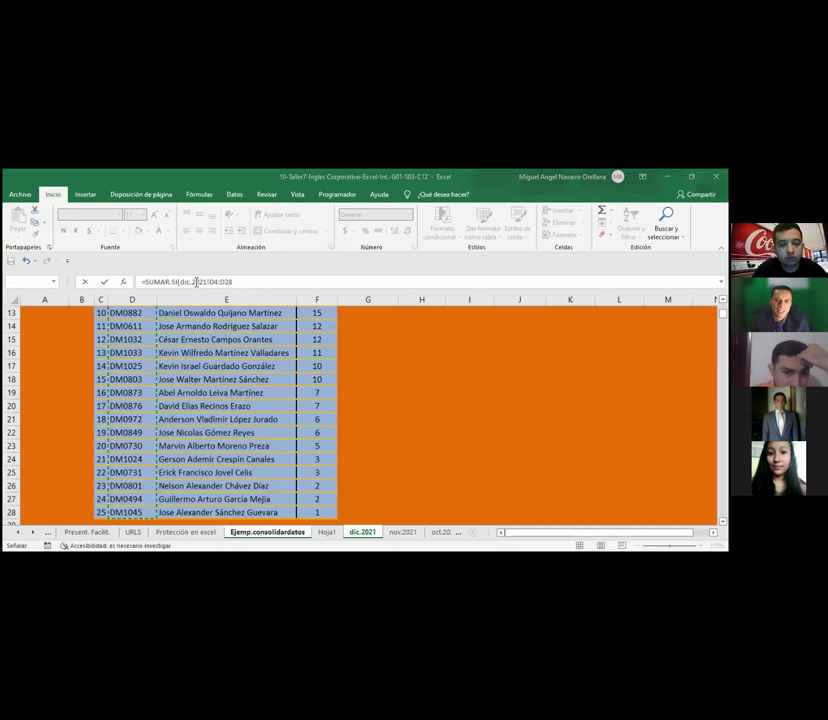
pyautogui.click(197, 283)
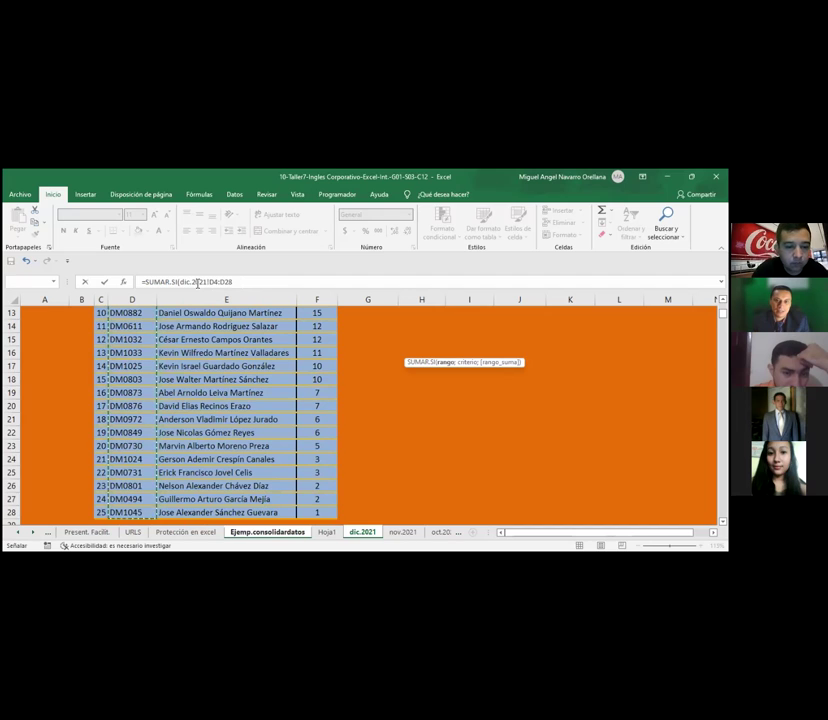
pyautogui.press('F4')
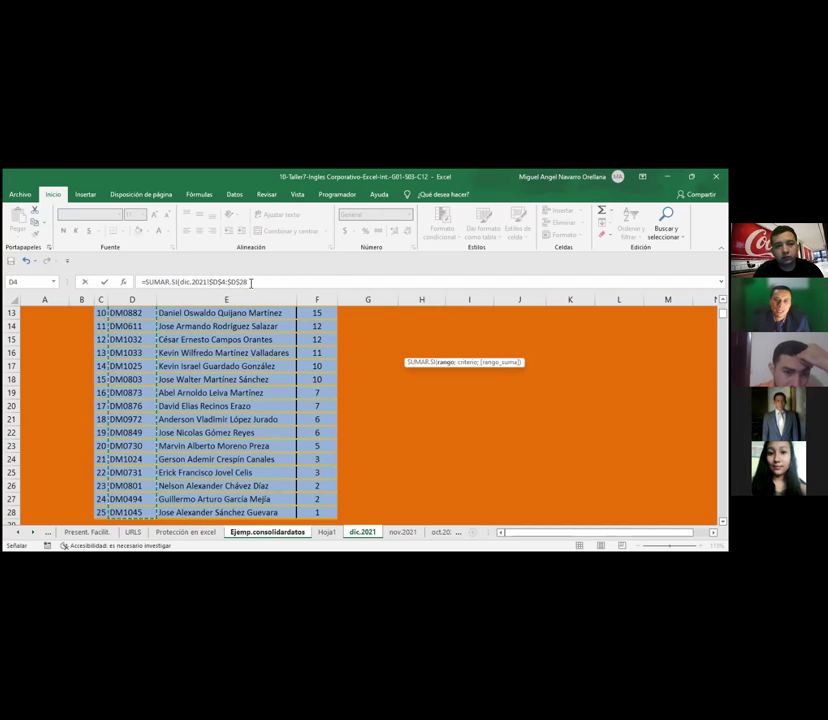
# Step: Try to separate the SUMAR.SI range from its next argument with a comma, returning to Ejemp.consolidardatos to pick the criterion
pyautogui.click(251, 283)
pyautogui.write(';')
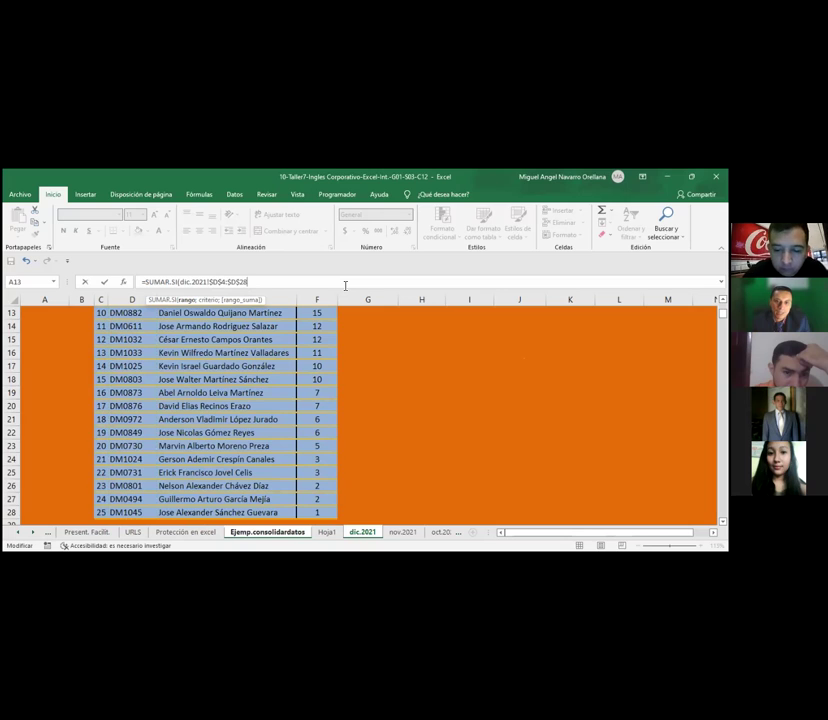
pyautogui.write(',')
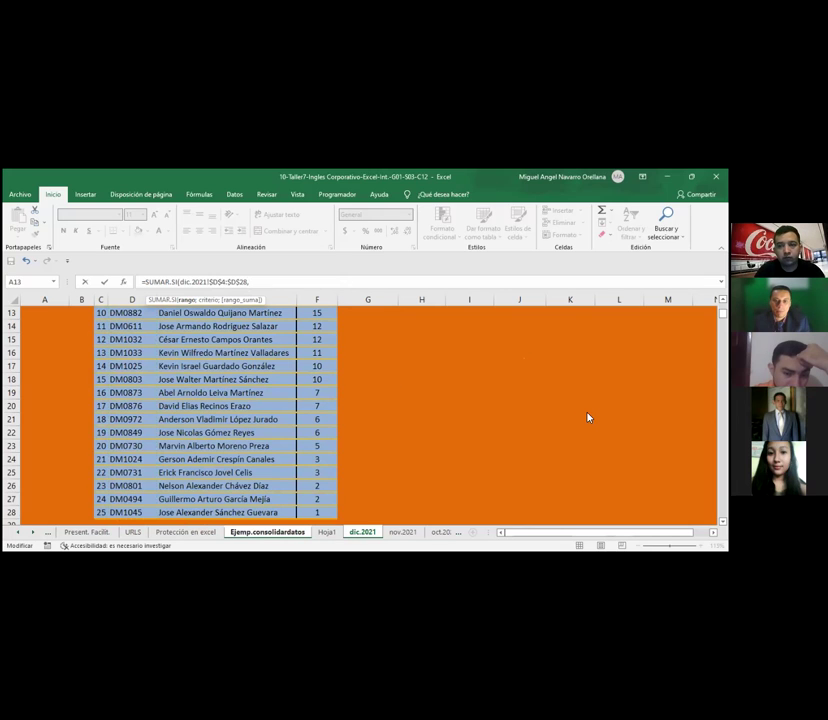
pyautogui.scroll(4, 400, 410)
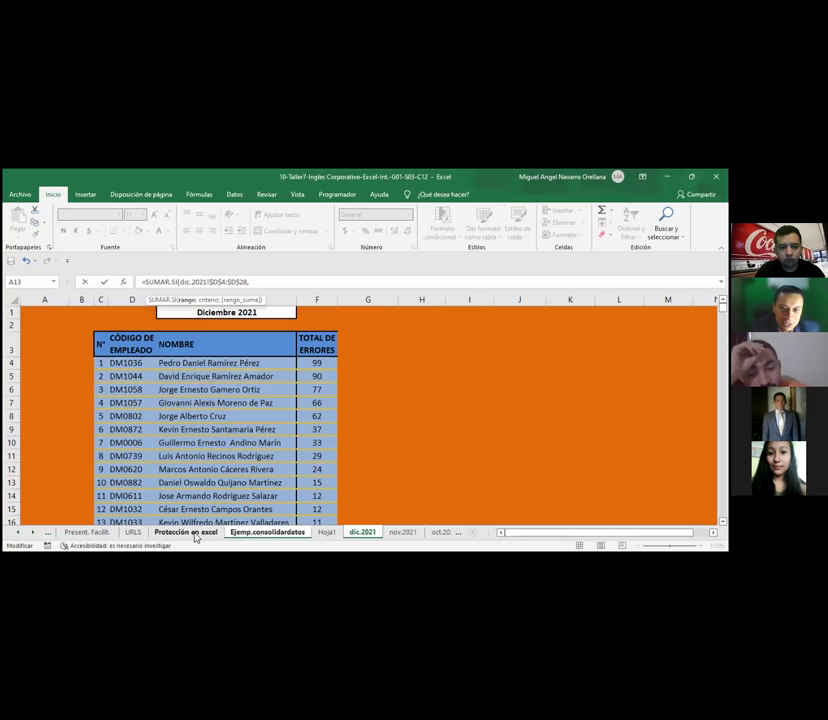
pyautogui.click(249, 532)
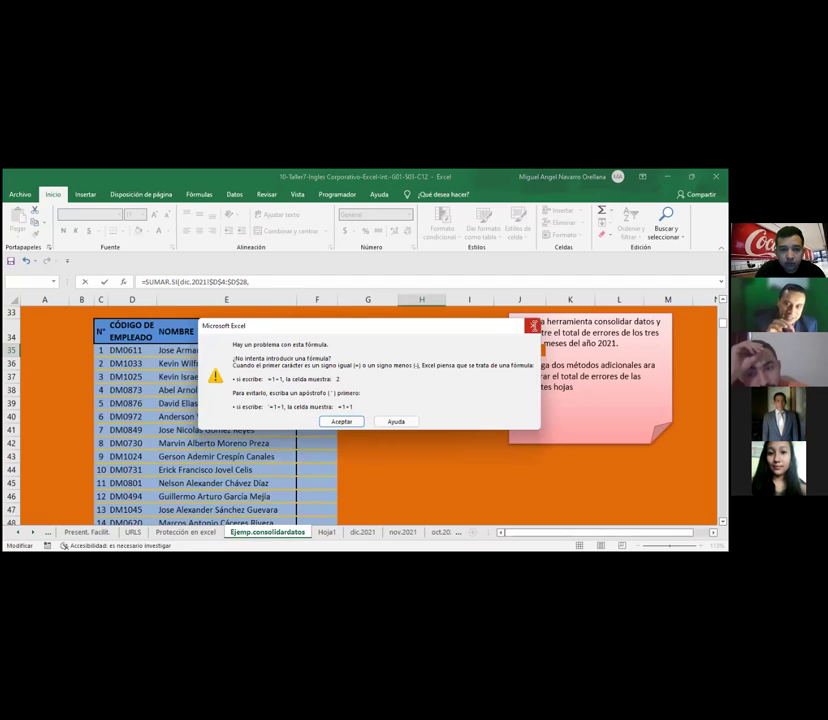
pyautogui.click(533, 325)
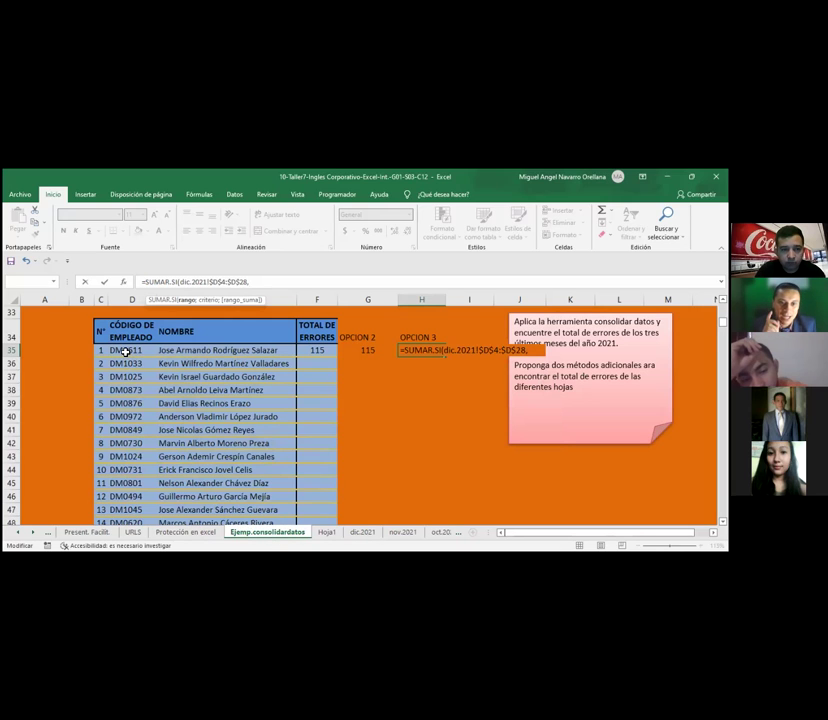
pyautogui.press('Return')
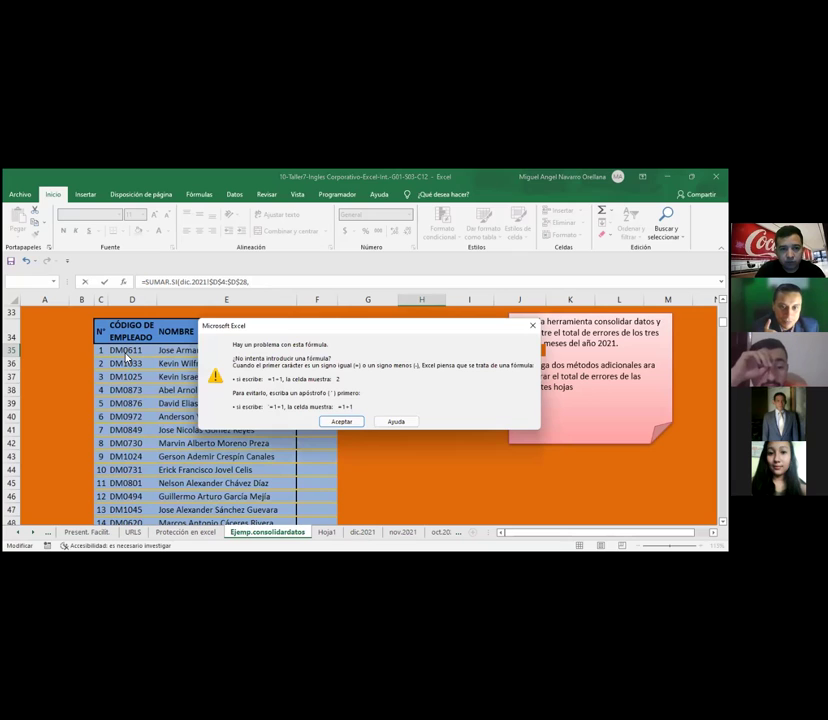
pyautogui.click(532, 329)
# Step: Replace the comma with a semicolon, set D35 of Ejemp.consolidardatos as the criterion, and add the separator for the sum range
pyautogui.press('BackSpace')
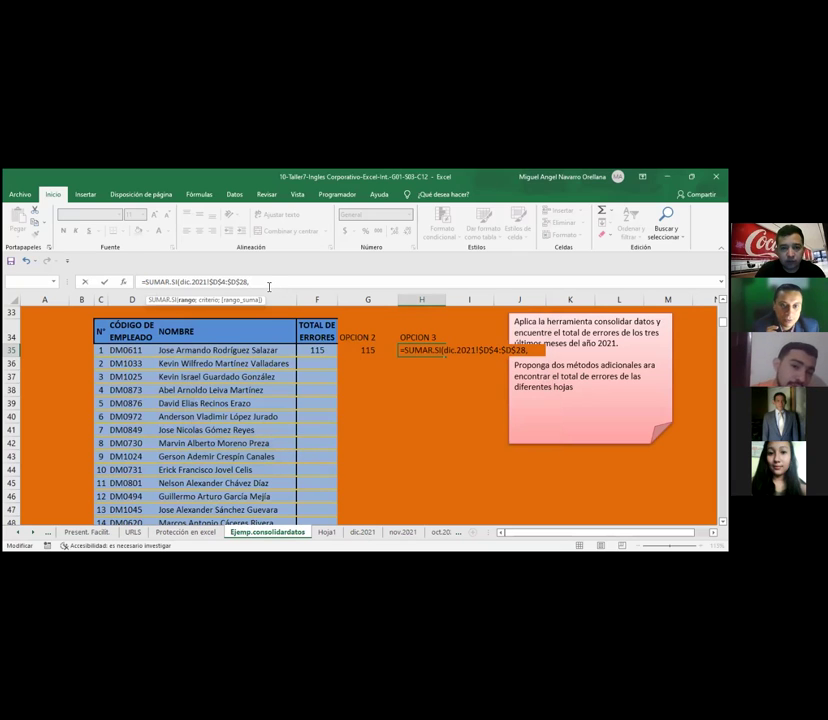
pyautogui.write(';')
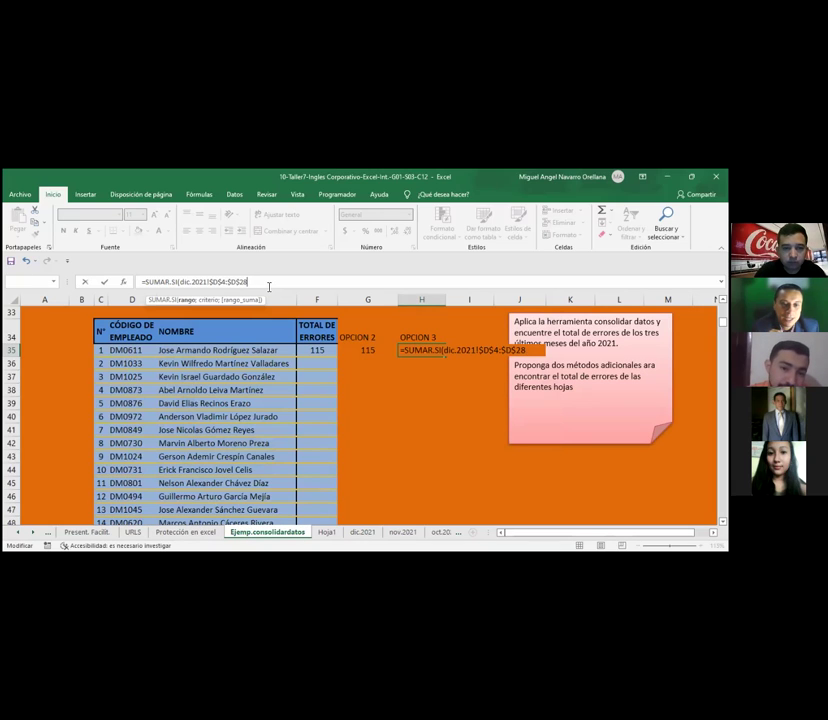
pyautogui.click(122, 350)
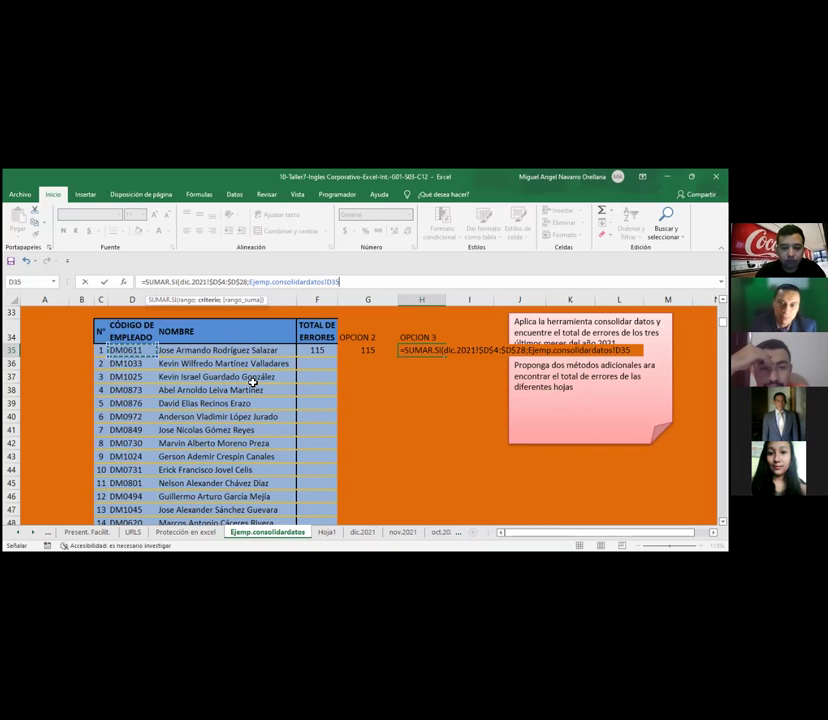
pyautogui.write(';')
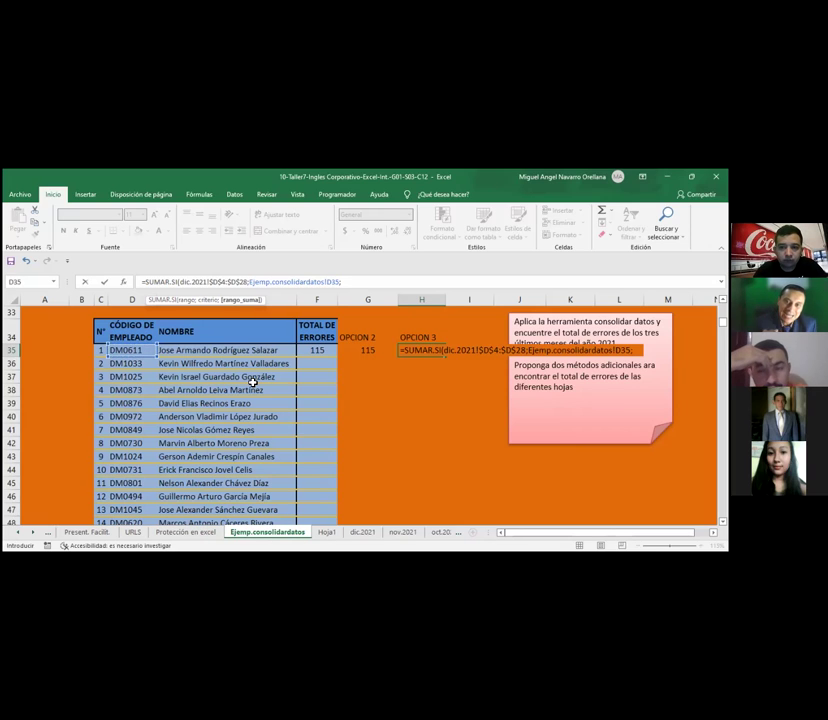
# Step: Set the absolute range $F$4:$F$28 of dic.2021 as the sum range and complete the SUMAR.SI formula in H35
pyautogui.click(354, 536)
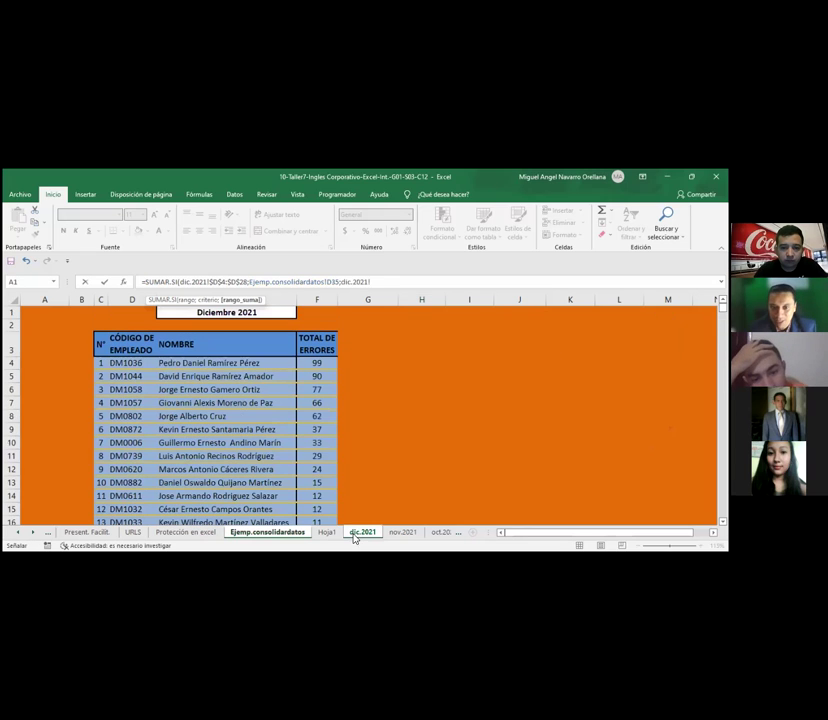
pyautogui.click(318, 497)
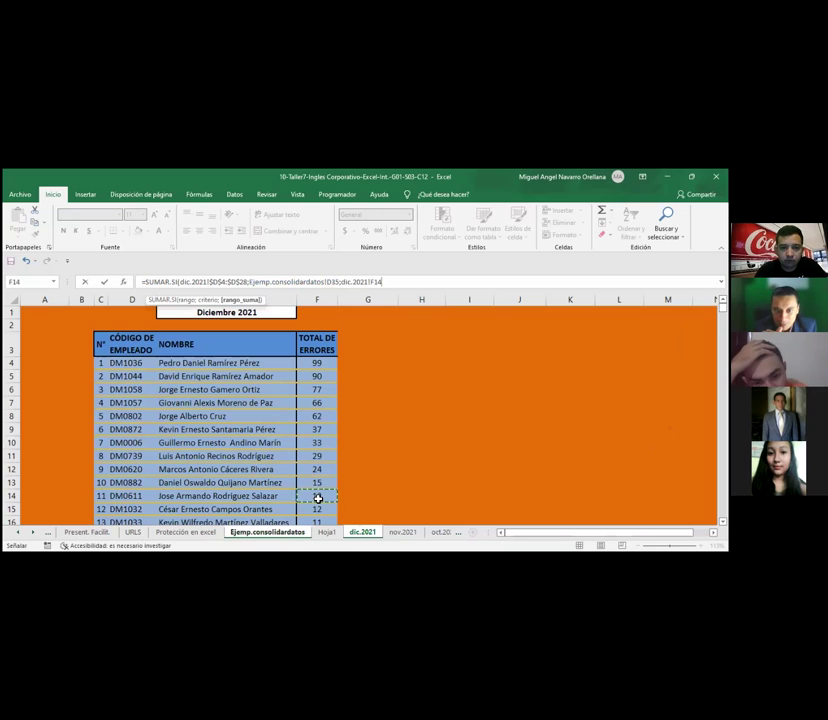
pyautogui.click(389, 281)
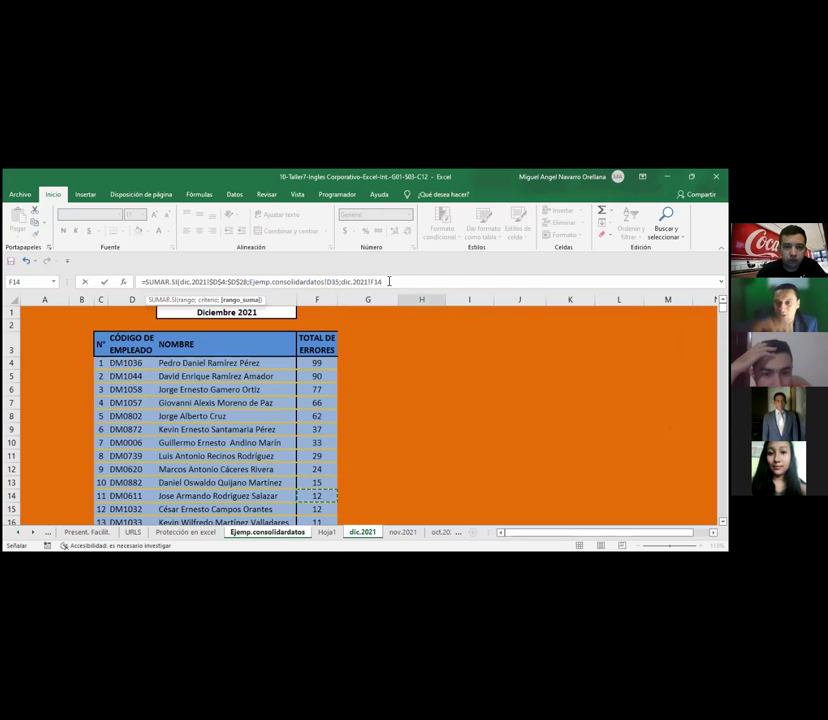
pyautogui.click(317, 364)
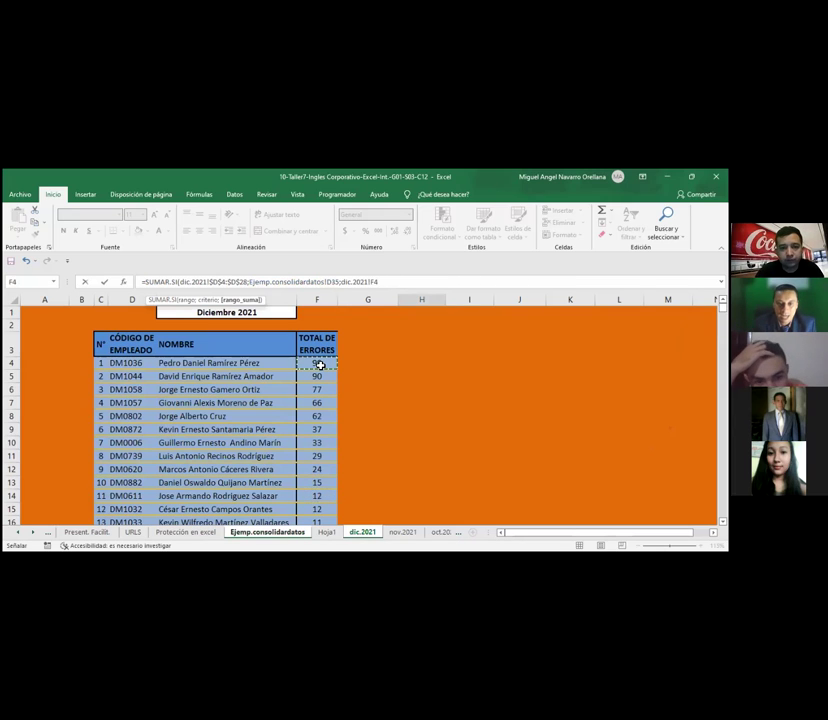
pyautogui.hotkey('ctrl', 'shift', 'Down')
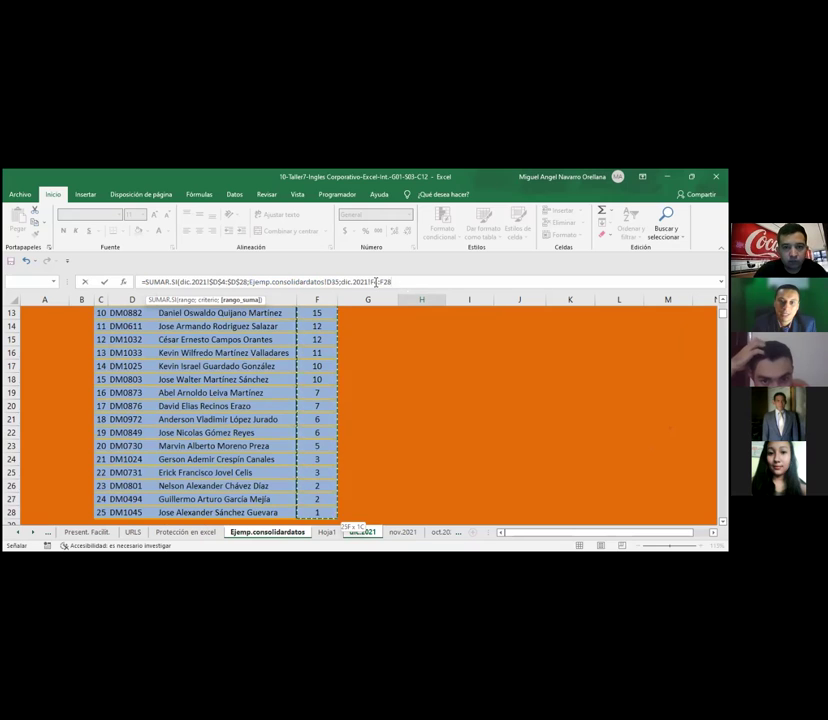
pyautogui.press('F4')
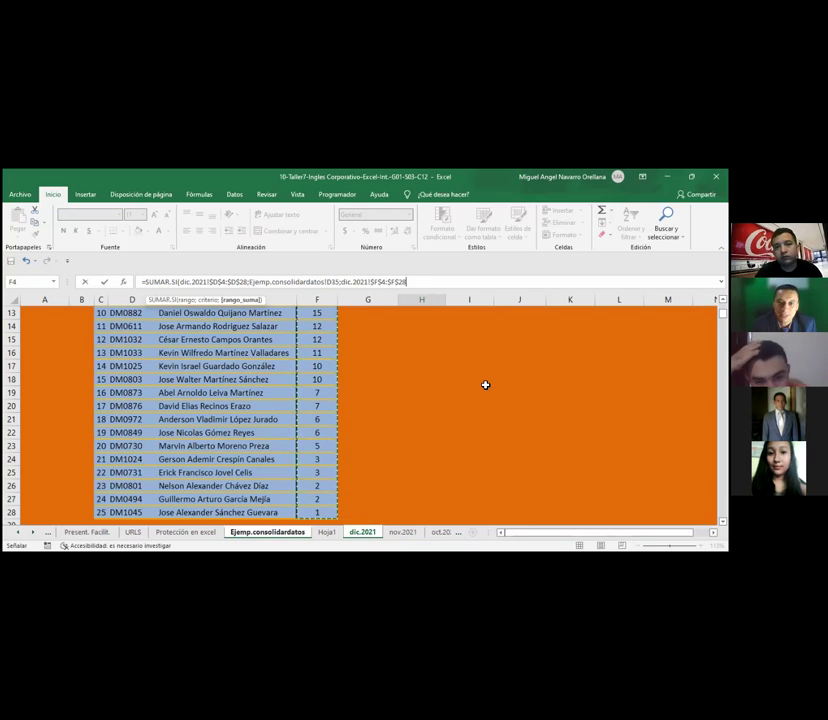
pyautogui.write(')')
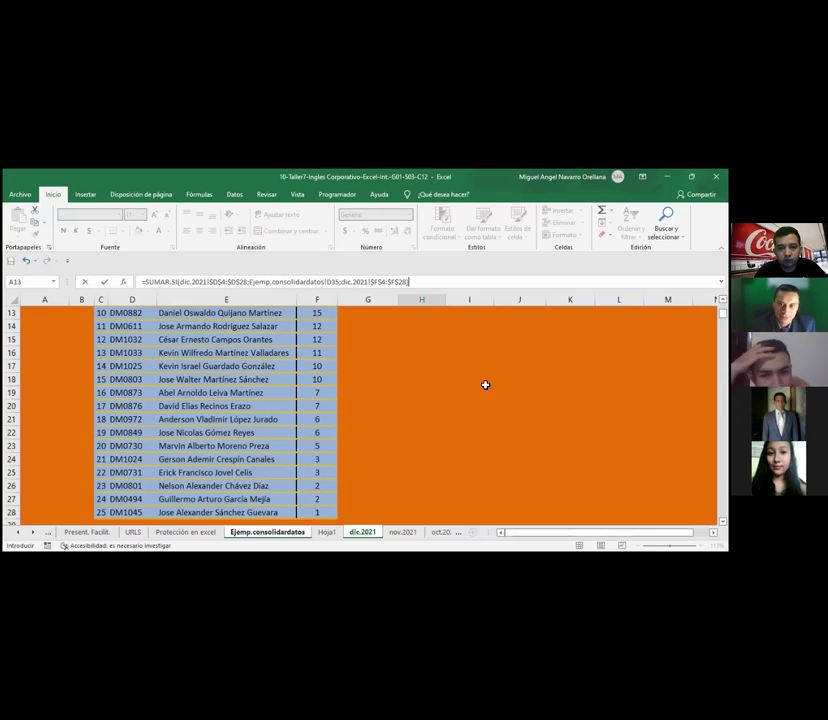
pyautogui.press('Return')
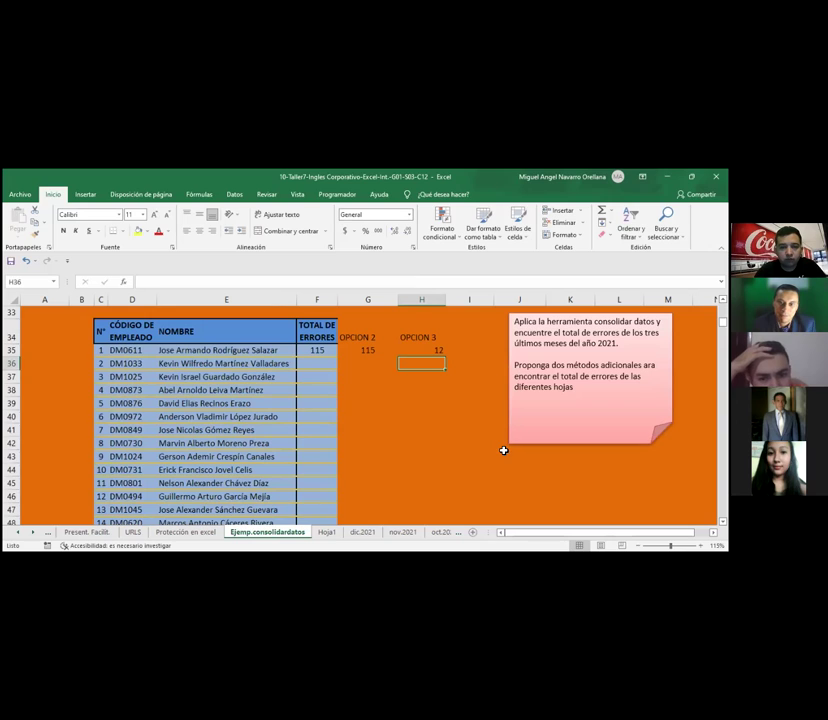
# Step: Make the column of the criterion reference absolute in the H35 formula, as Ejemp.consolidardatos!$D35
pyautogui.click(437, 351)
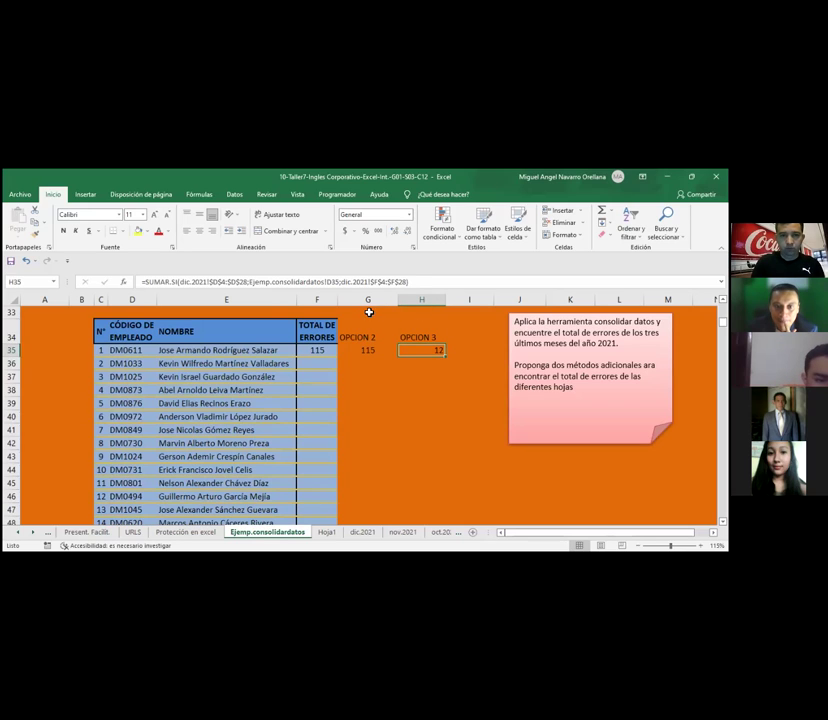
pyautogui.click(329, 283)
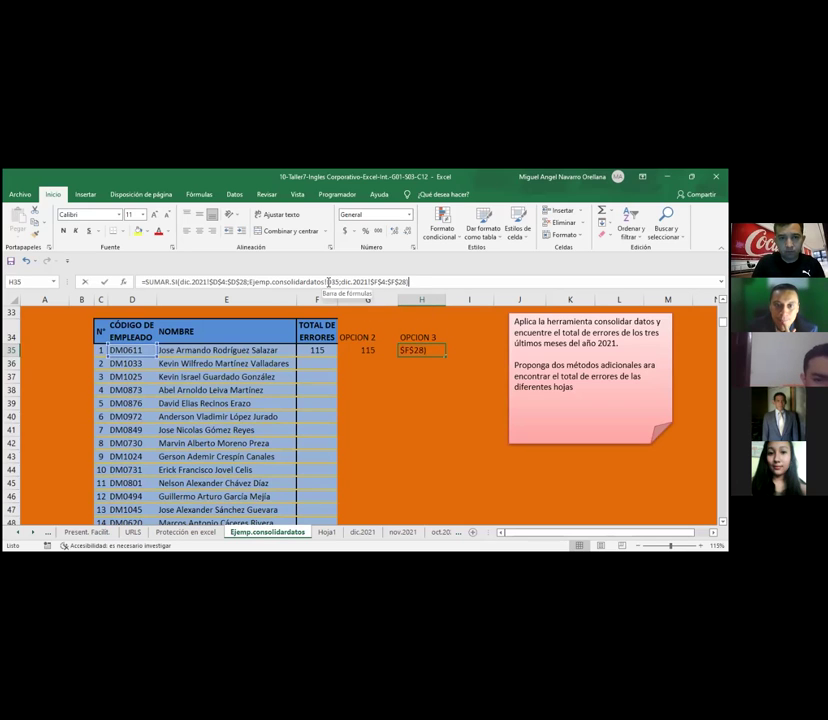
pyautogui.write('$')
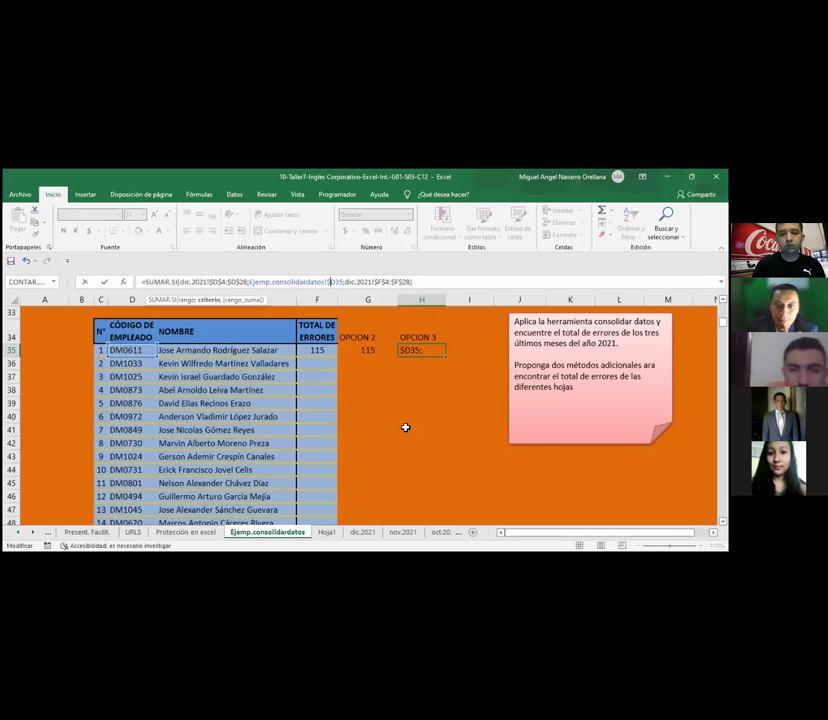
pyautogui.press('Return')
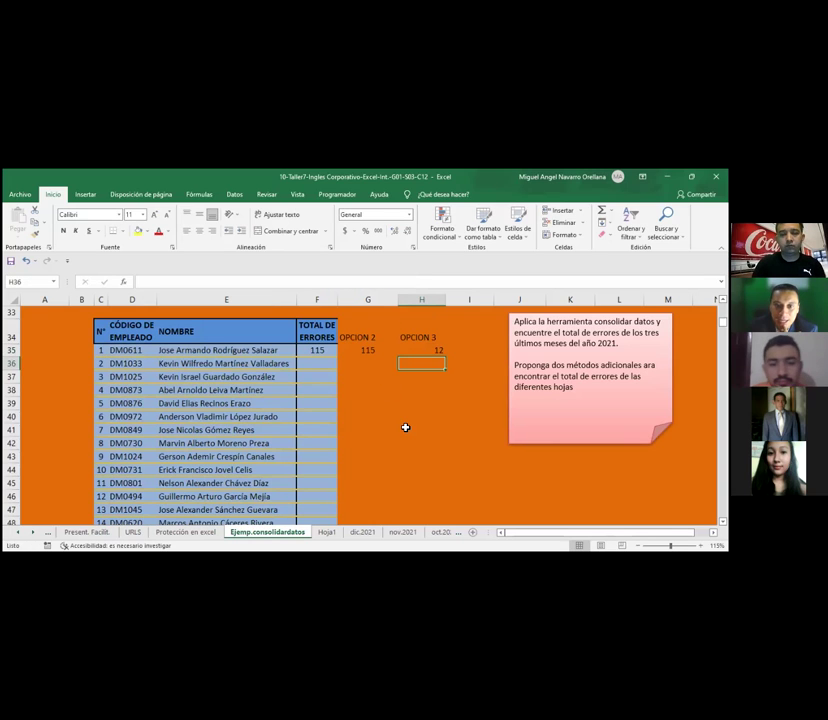
pyautogui.click(434, 348)
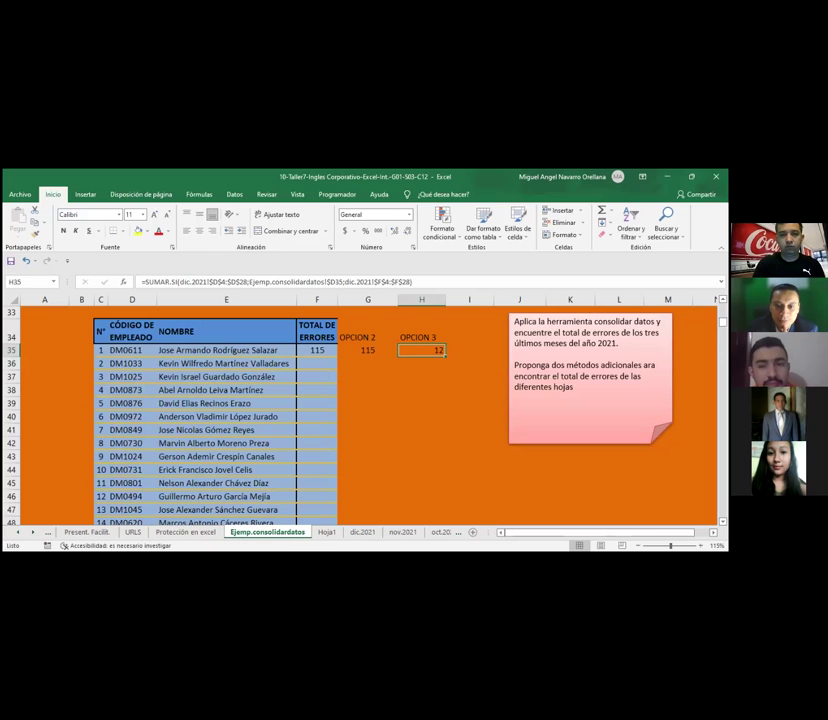
# Step: Check the December codes and error totals on the dic.2021 sheet, ending back on Ejemp.consolidardatos
pyautogui.click(362, 532)
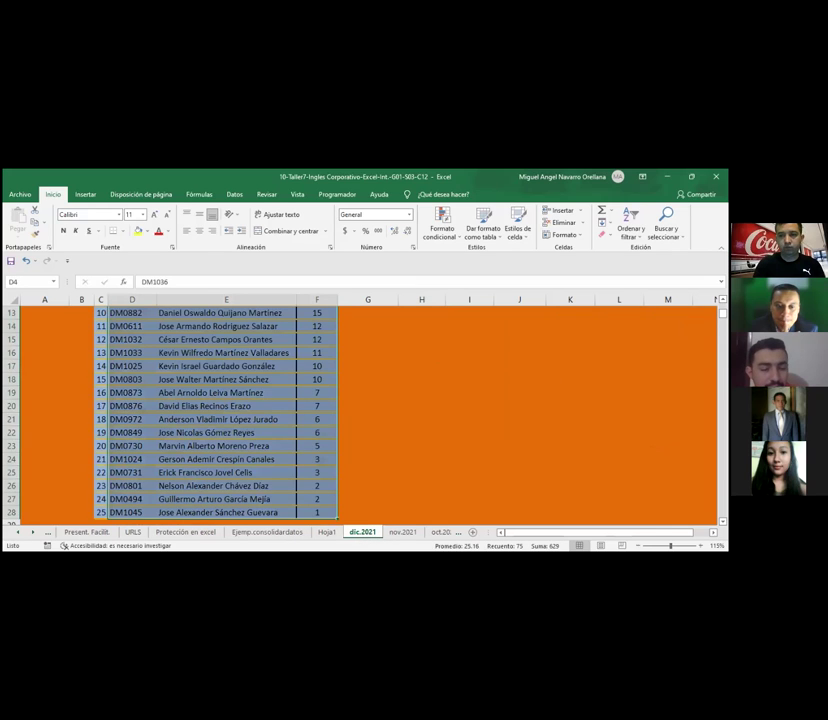
pyautogui.moveTo(722, 316); pyautogui.dragTo(722, 308)
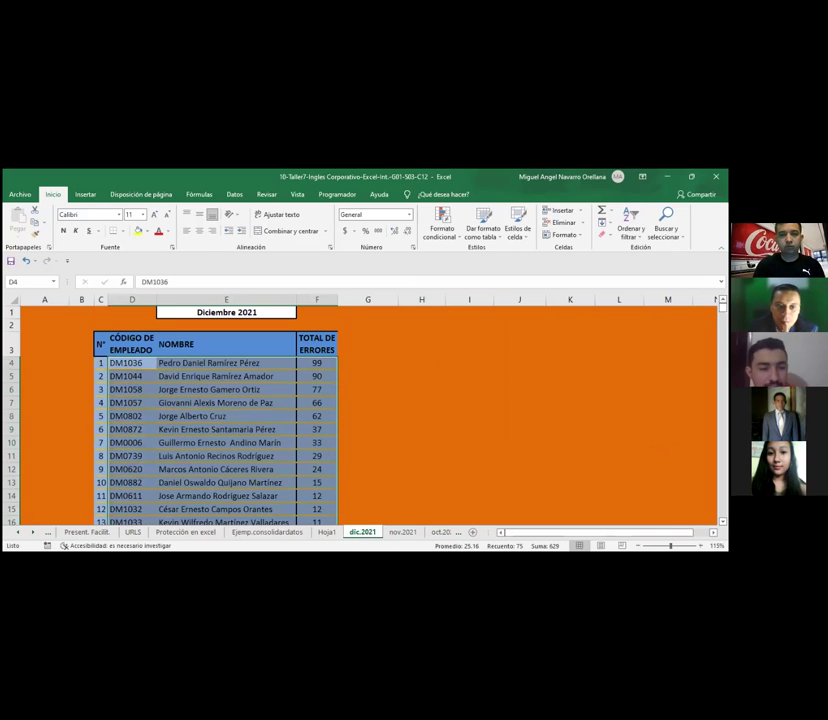
pyautogui.click(317, 363)
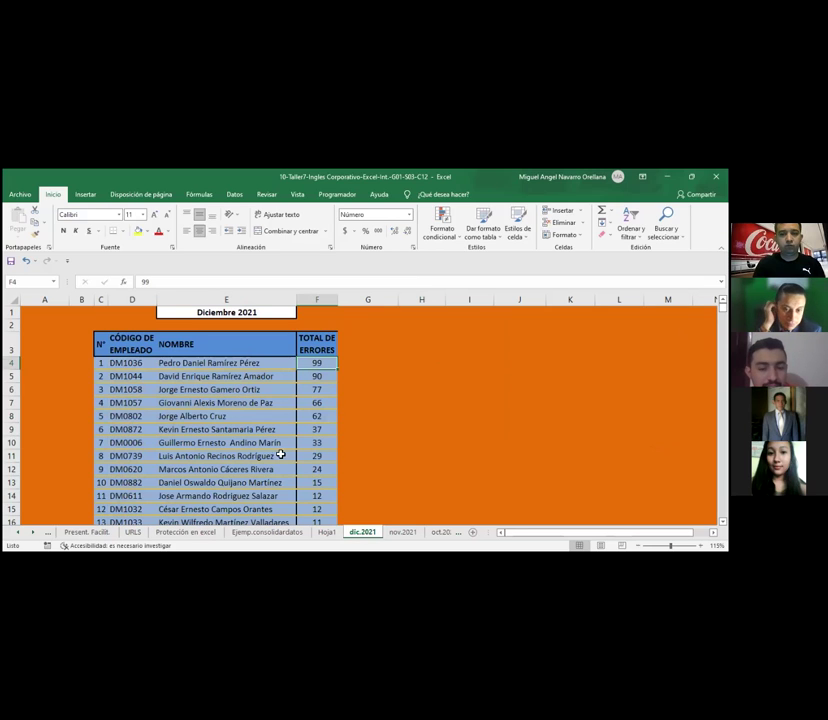
pyautogui.click(288, 532)
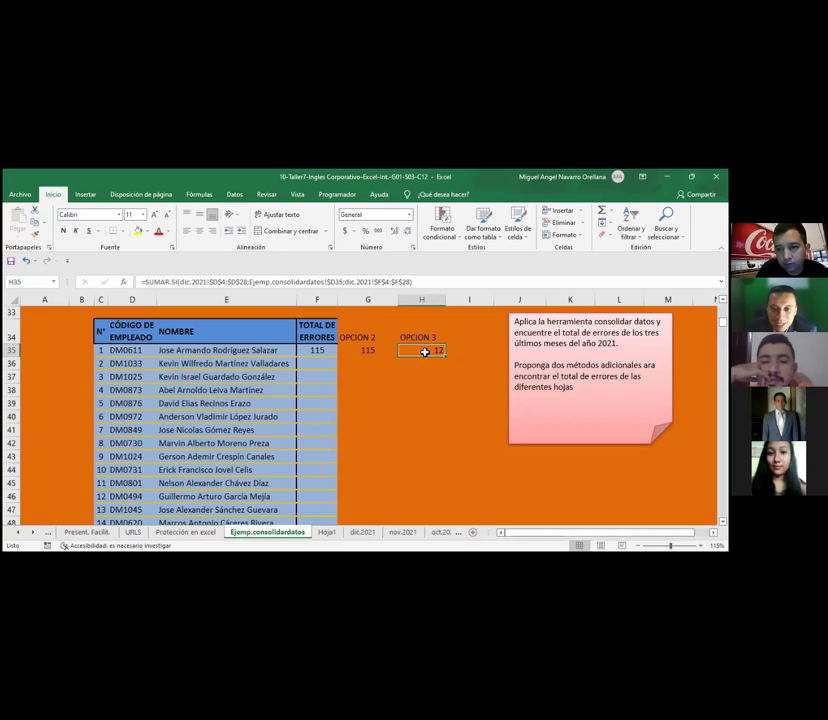
# Step: Copy the full text of the SUMAR.SI formula in H35 of Ejemp.consolidardatos
pyautogui.rightClick(427, 354)
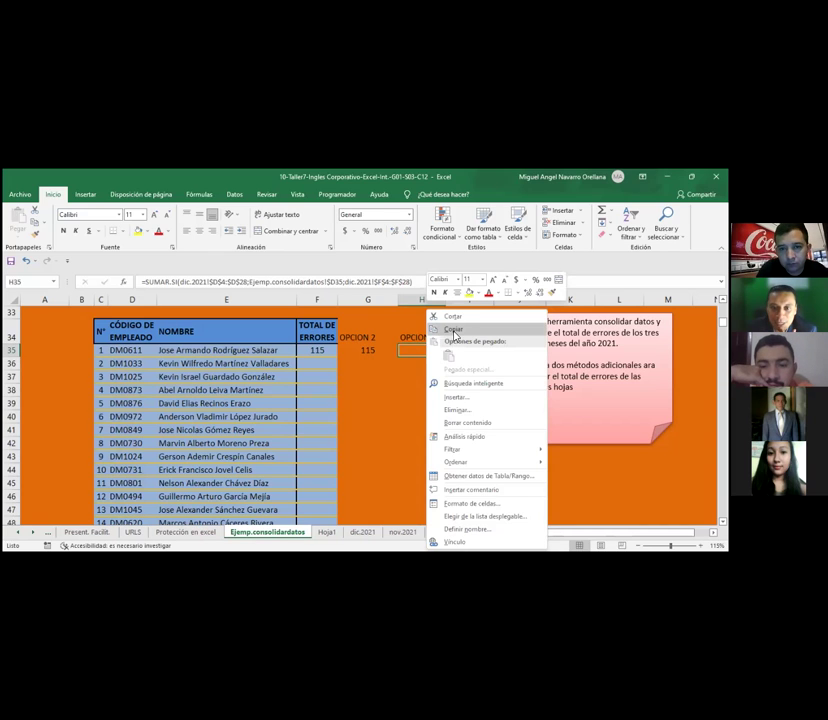
pyautogui.click(454, 330)
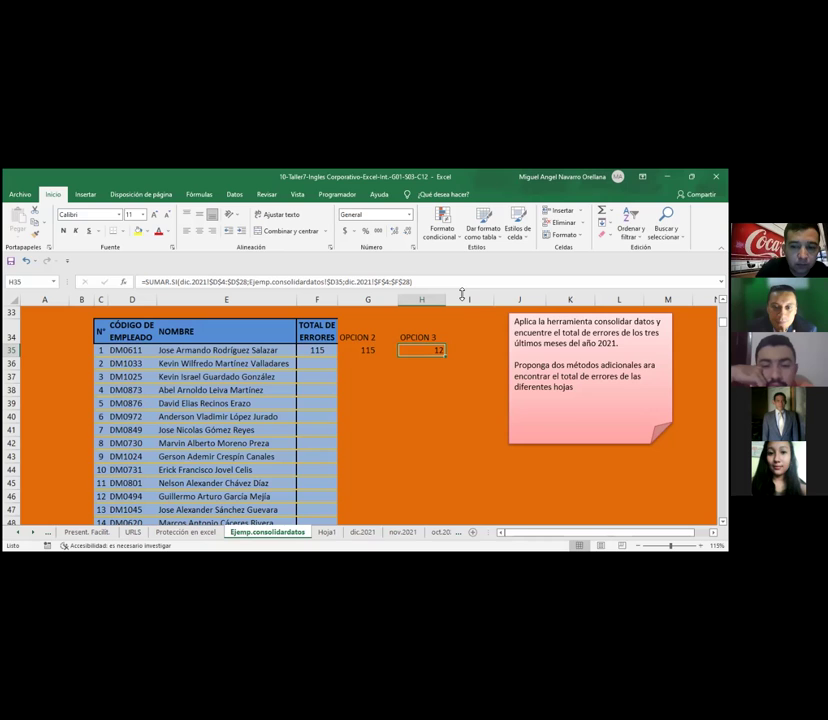
pyautogui.press('F2')
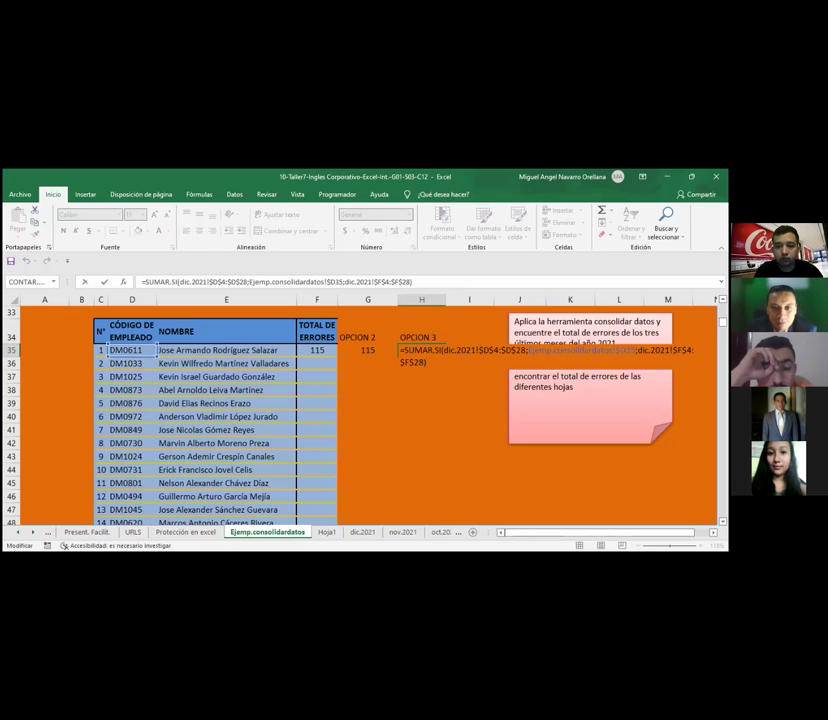
pyautogui.moveTo(412, 282); pyautogui.dragTo(137, 285)
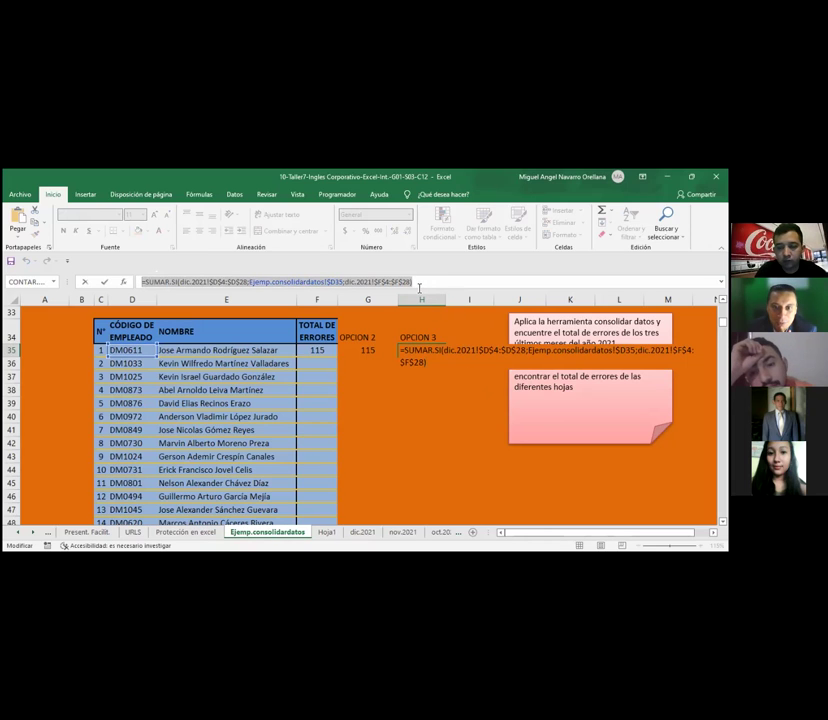
pyautogui.write('=')
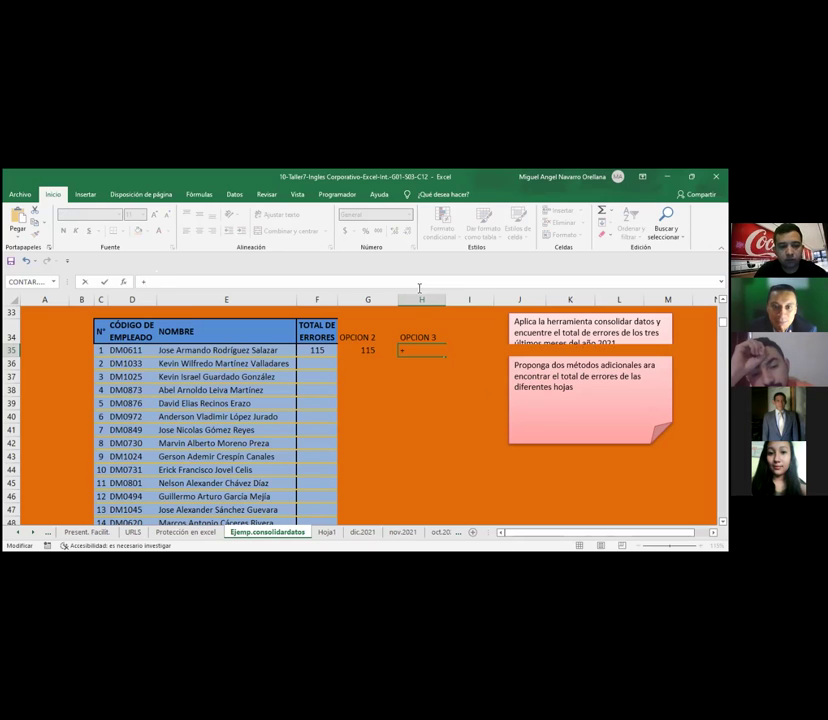
pyautogui.hotkey('ctrl', 'z')
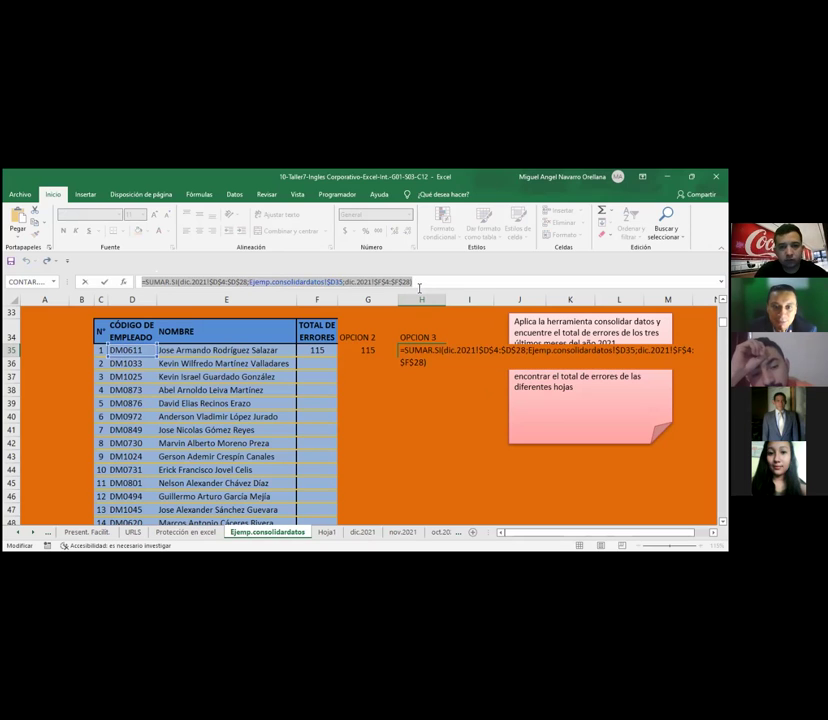
pyautogui.click(416, 283)
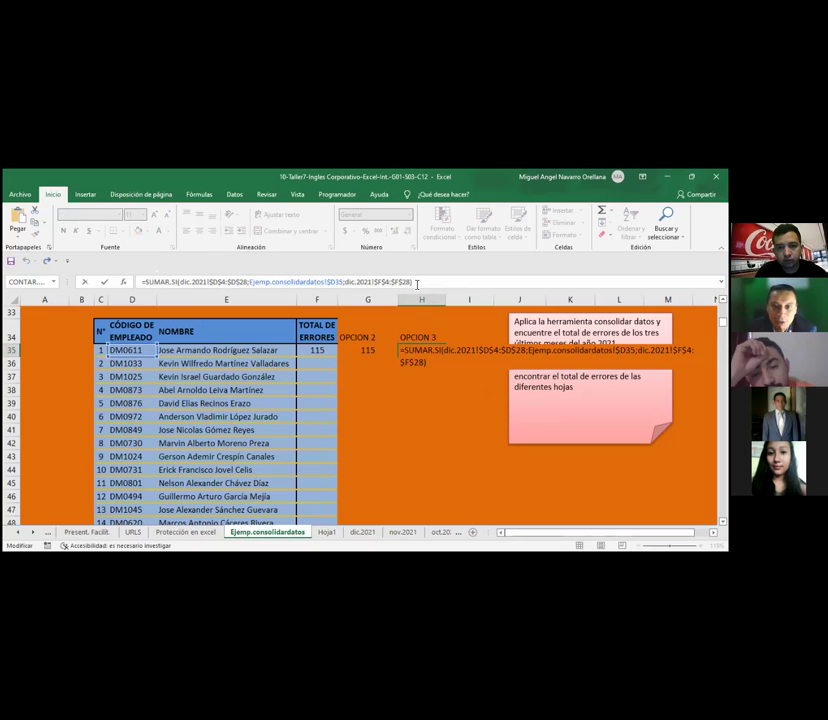
pyautogui.write('+')
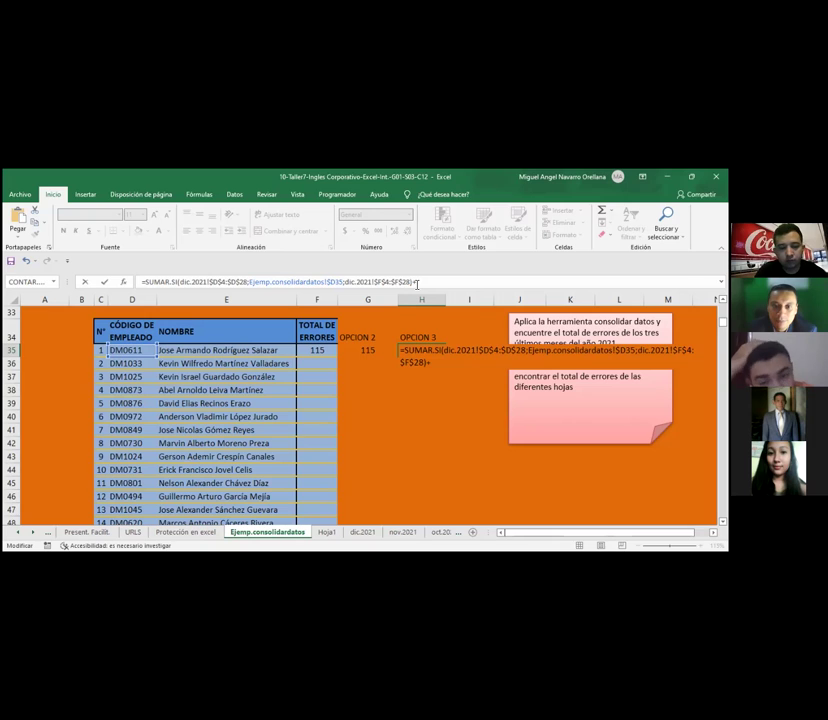
pyautogui.hotkey('ctrl', 'v')
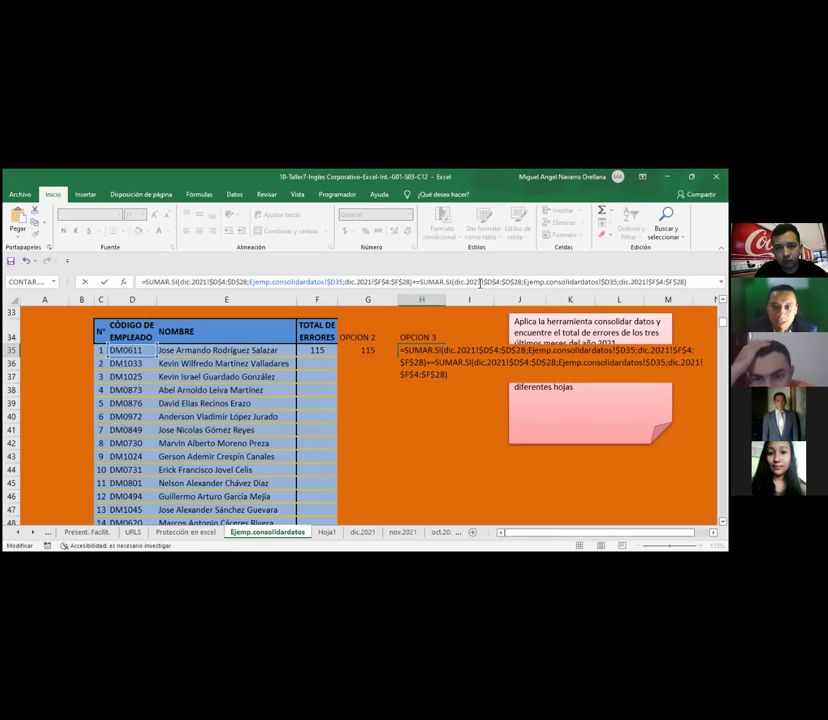
pyautogui.click(493, 283)
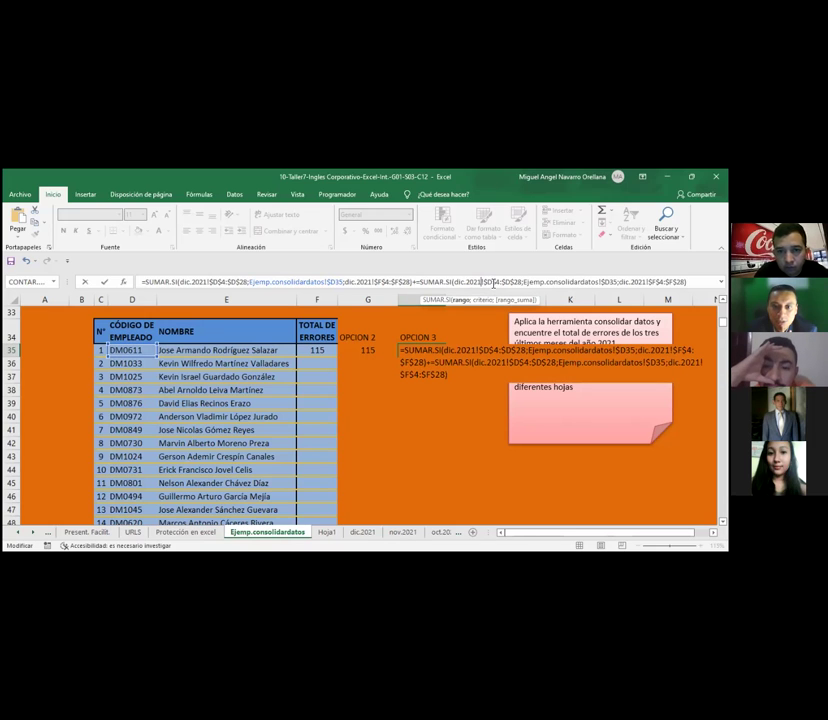
pyautogui.press('BackSpace')
pyautogui.press('BackSpace')
pyautogui.press('BackSpace')
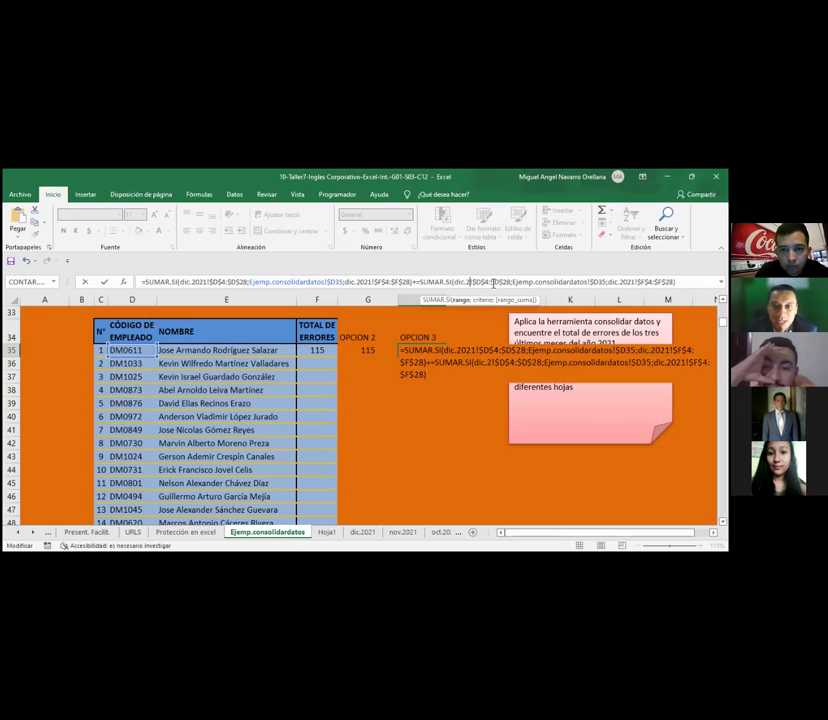
pyautogui.press('BackSpace')
pyautogui.press('BackSpace')
pyautogui.press('BackSpace')
pyautogui.press('BackSpace')
pyautogui.press('BackSpace')
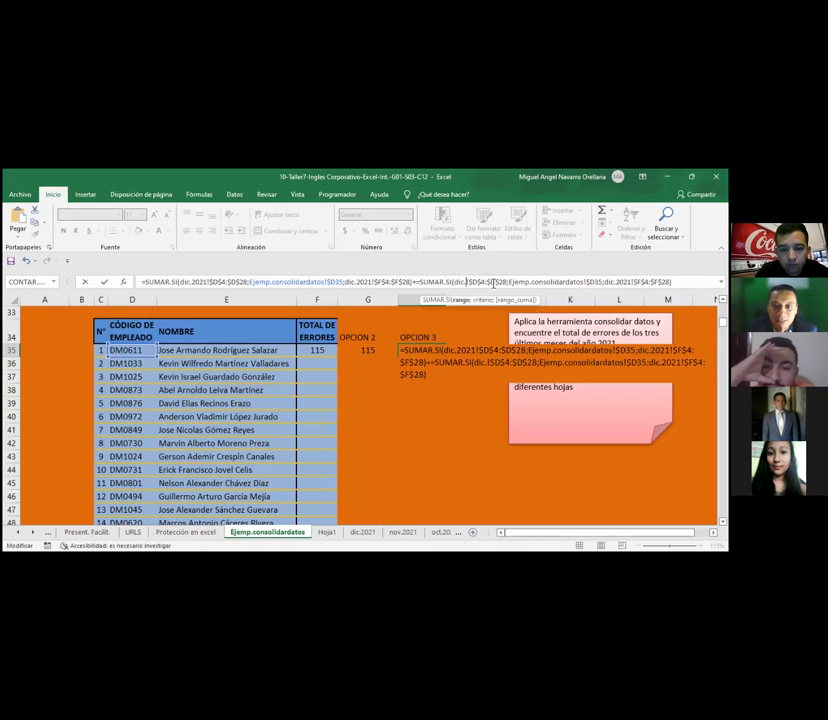
pyautogui.write('NO')
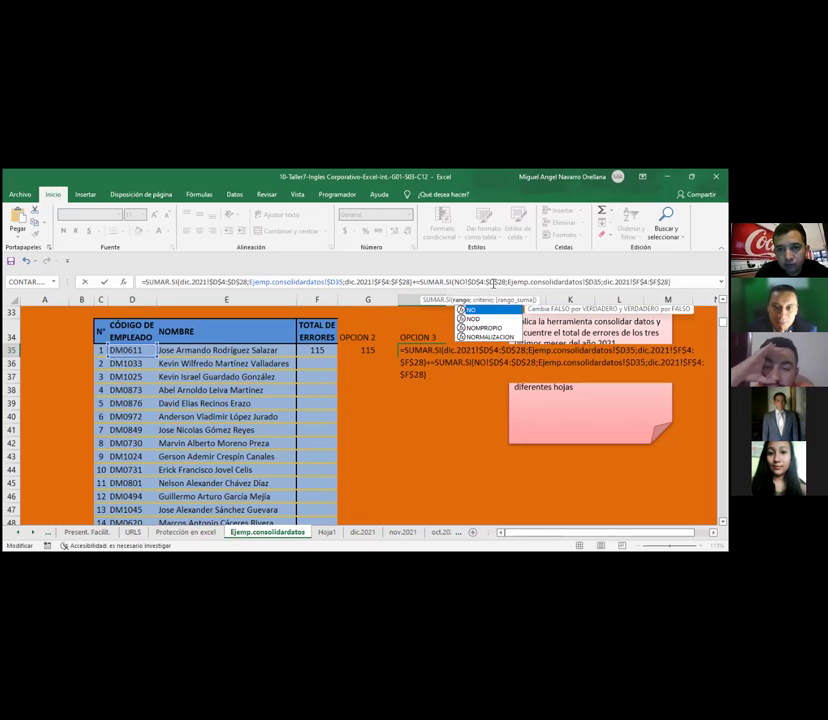
pyautogui.press('BackSpace')
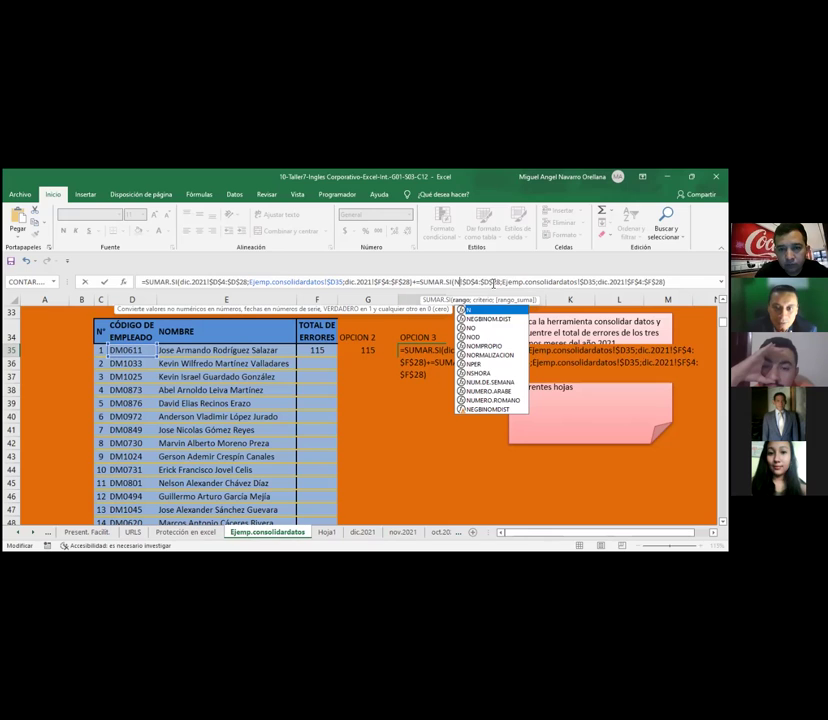
pyautogui.write('V')
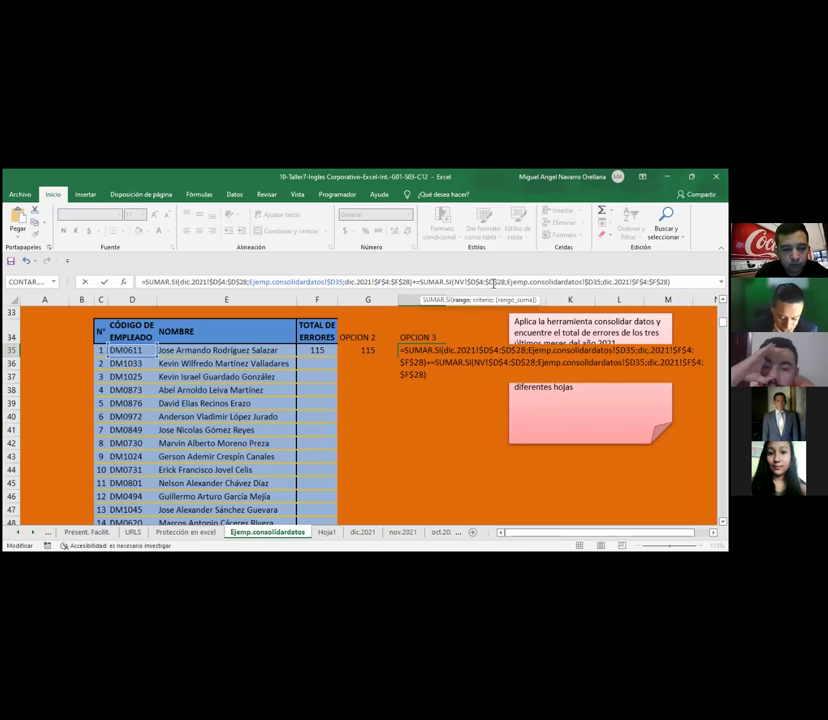
pyautogui.hotkey('ctrl', 'Return')
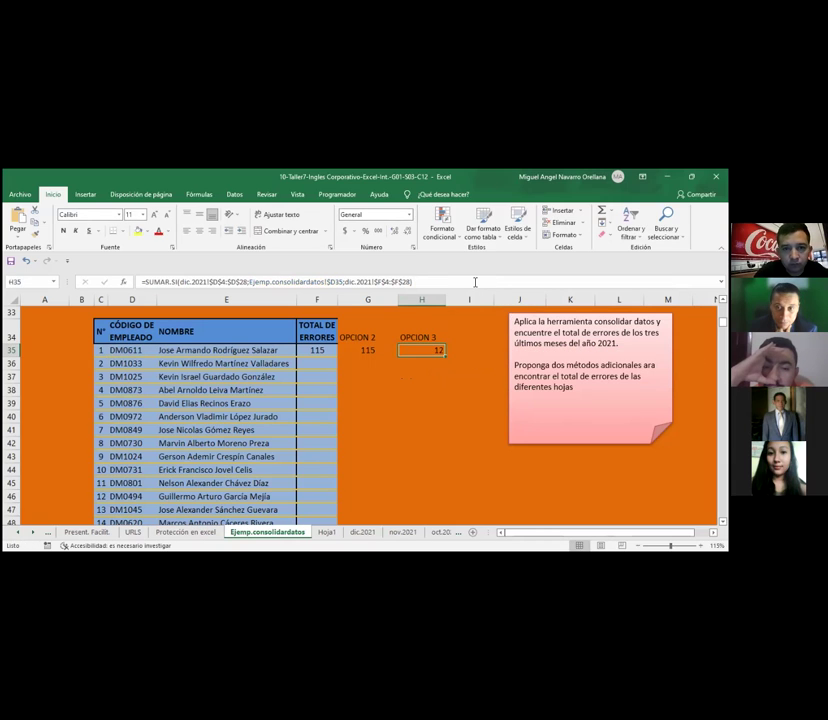
# Step: Append the copied SUMAR.SI formula as a second added term in H35 and point its criteria range to sheet Nov.2021
pyautogui.click(420, 285)
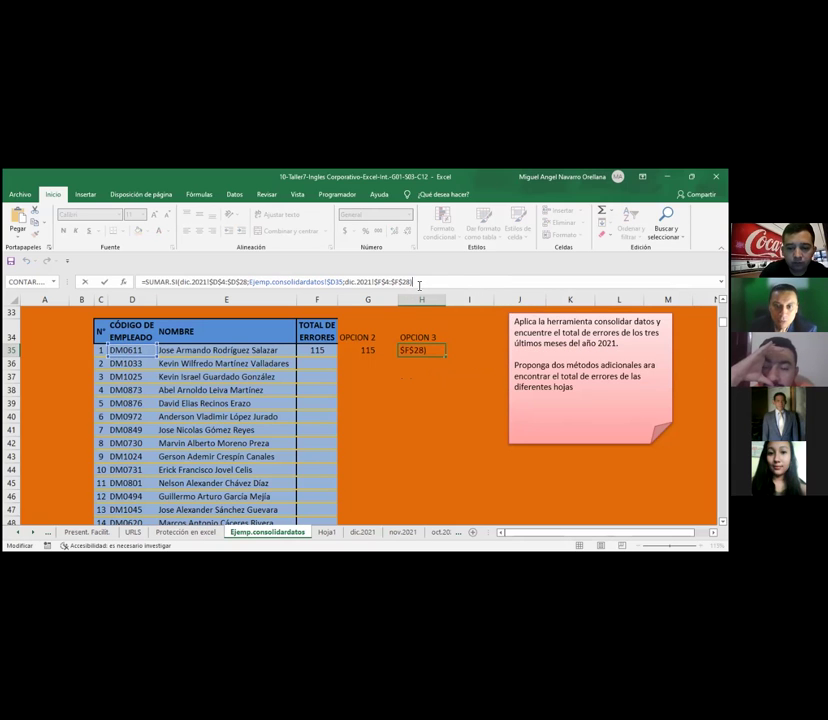
pyautogui.write('+')
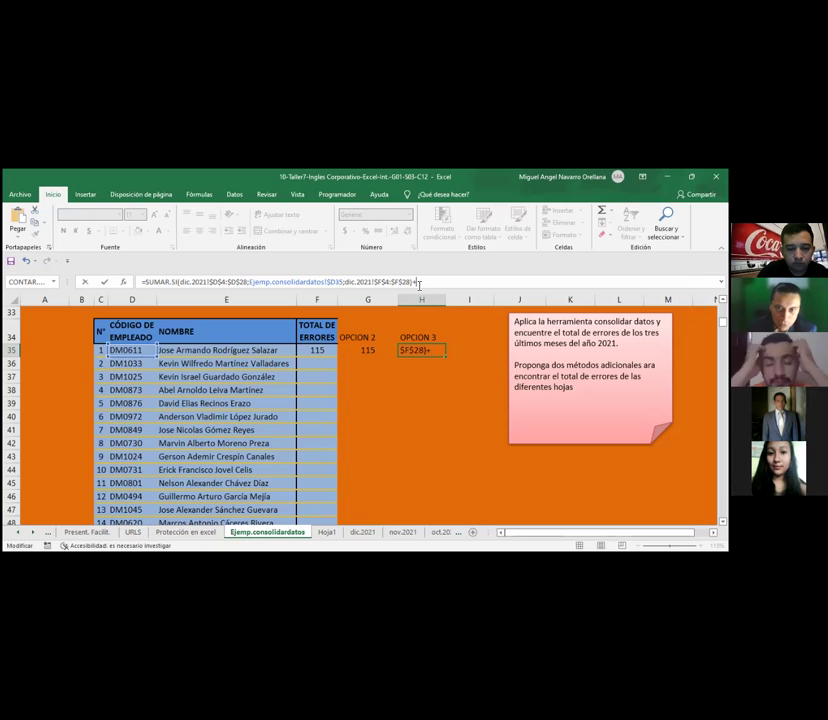
pyautogui.hotkey('ctrl', 'v')
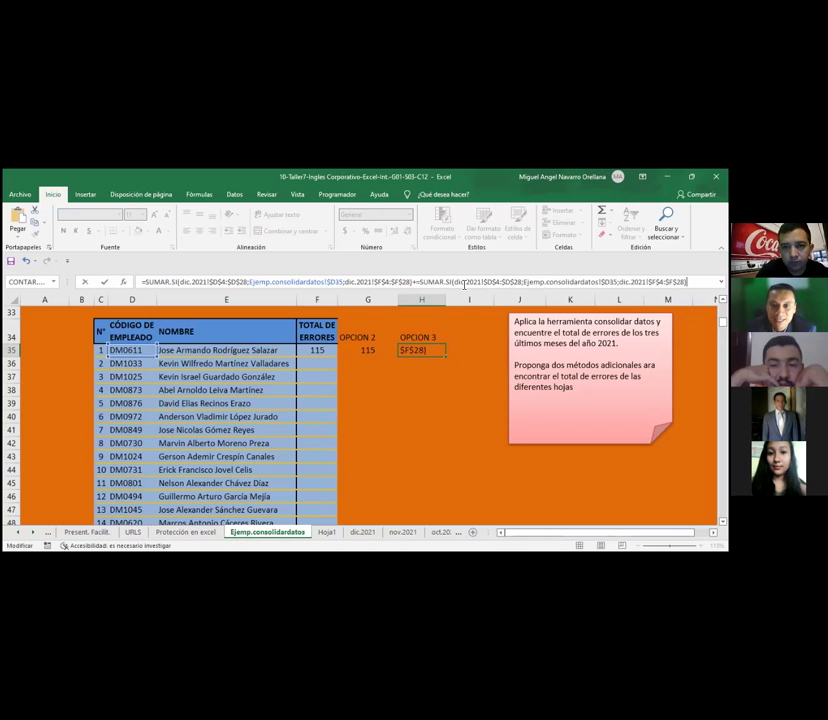
pyautogui.click(465, 283)
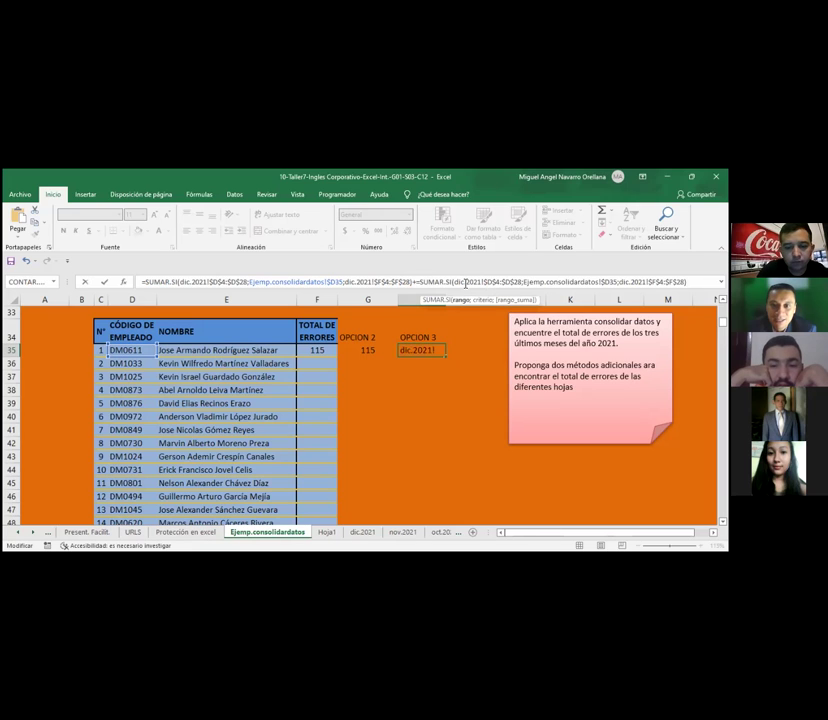
pyautogui.press('BackSpace')
pyautogui.press('BackSpace')
pyautogui.press('BackSpace')
pyautogui.write('NOV')
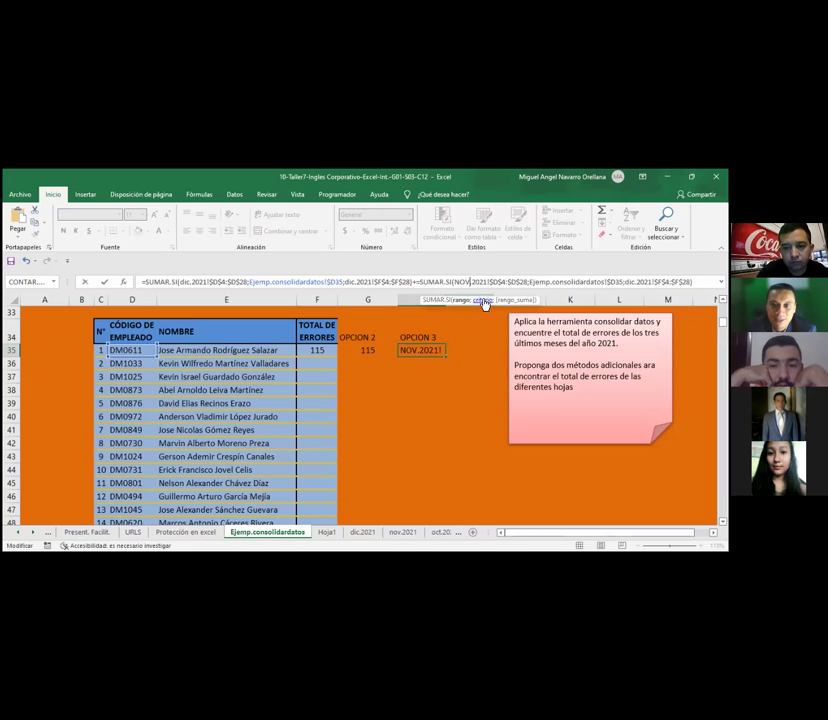
pyautogui.press('BackSpace')
pyautogui.press('BackSpace')
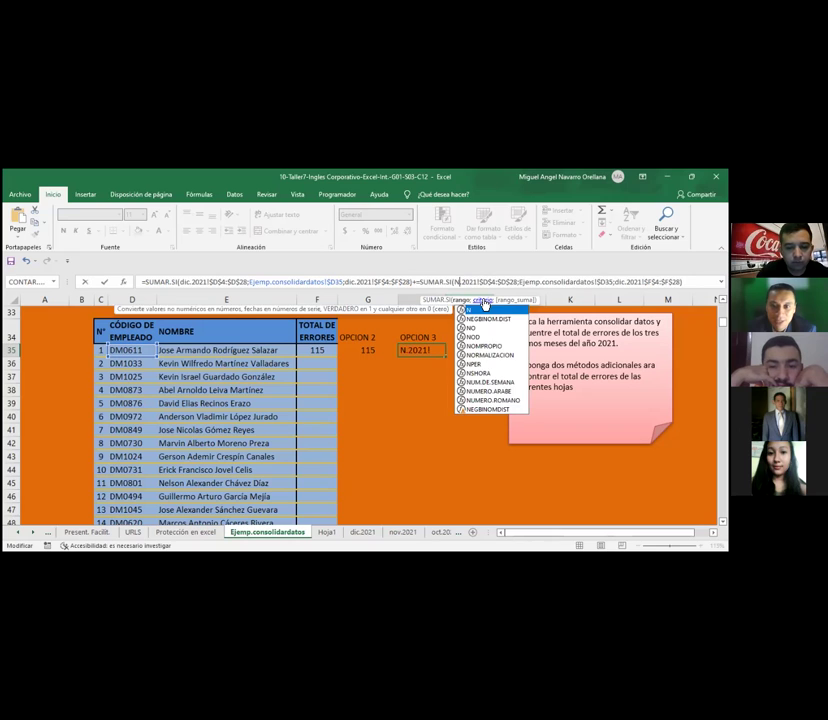
pyautogui.write('ov')
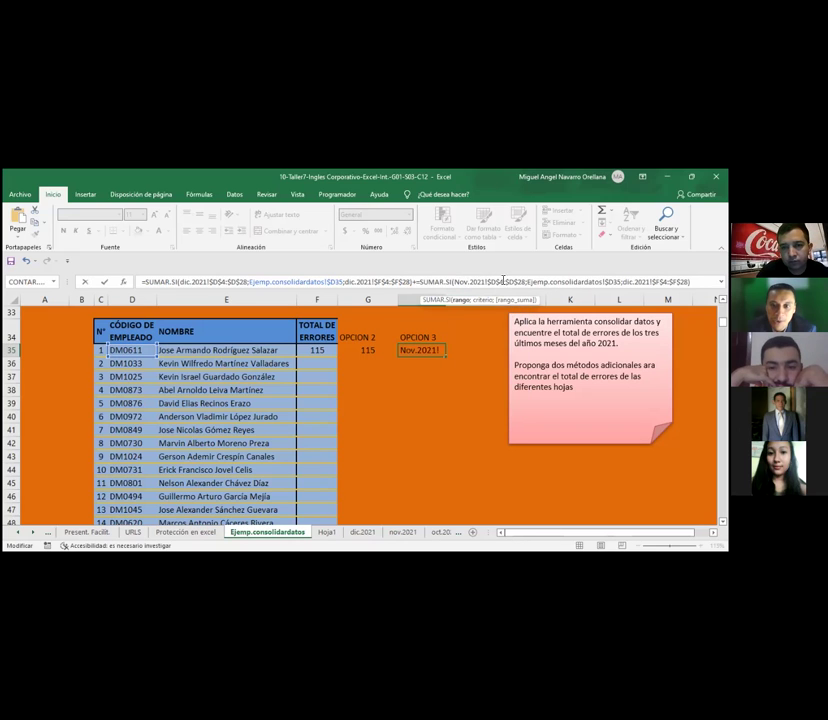
# Step: Point the second term's sum range to Nov.2021 and enter the H35 formula, accepting the correction that removes the extra equals sign
pyautogui.click(500, 284)
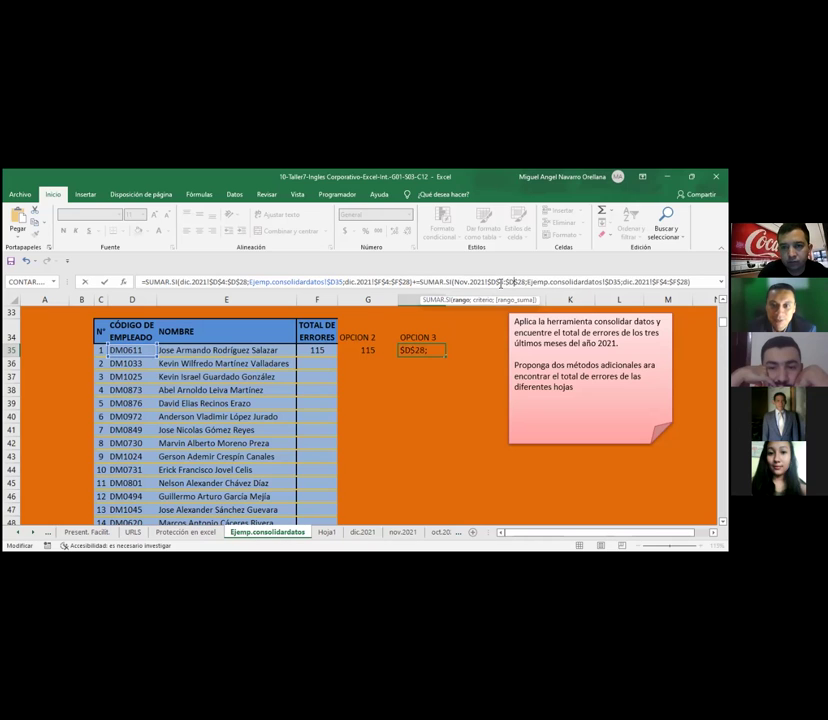
pyautogui.press('Right')
pyautogui.press('Right')
pyautogui.press('Right')
pyautogui.press('Right')
pyautogui.press('Right')
pyautogui.press('Right')
pyautogui.press('Right')
pyautogui.press('Right')
pyautogui.press('Right')
pyautogui.press('Right')
pyautogui.press('Right')
pyautogui.press('Right')
pyautogui.press('Right')
pyautogui.press('Right')
pyautogui.press('Right')
pyautogui.press('Right')
pyautogui.press('Right')
pyautogui.press('Right')
pyautogui.press('Right')
pyautogui.press('Right')
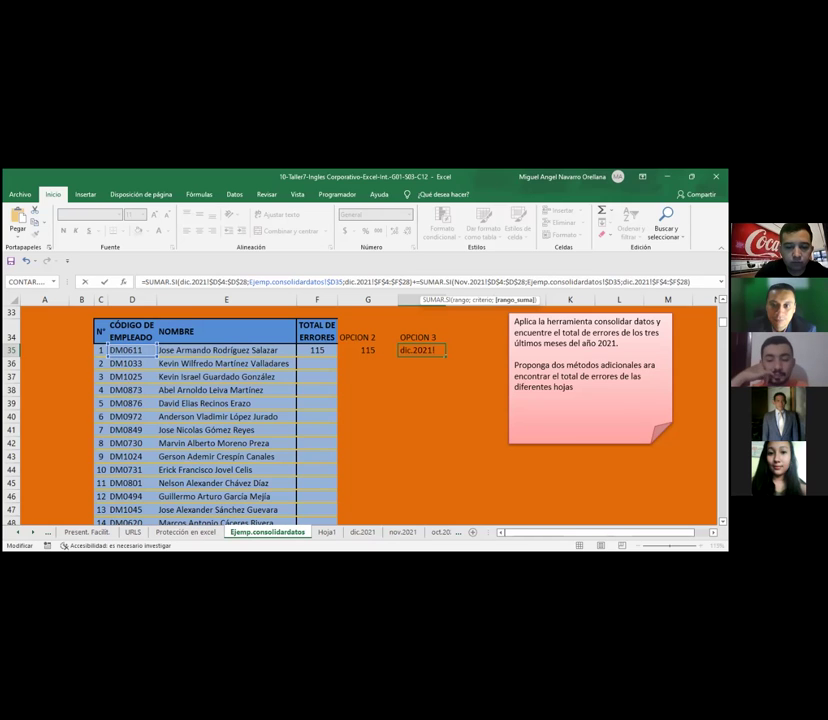
pyautogui.press('BackSpace')
pyautogui.press('BackSpace')
pyautogui.press('BackSpace')
pyautogui.write('Nov')
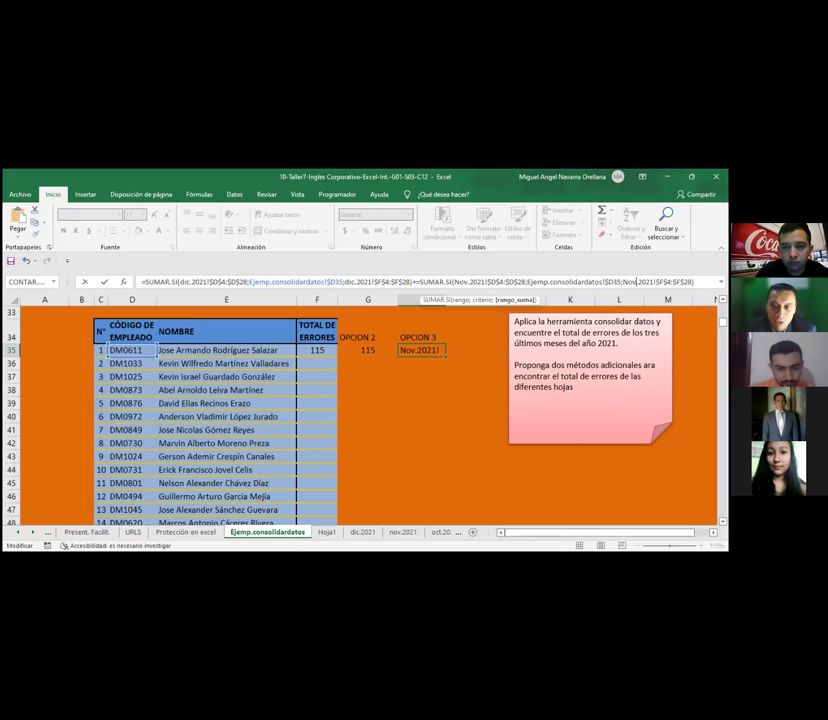
pyautogui.press('Return')
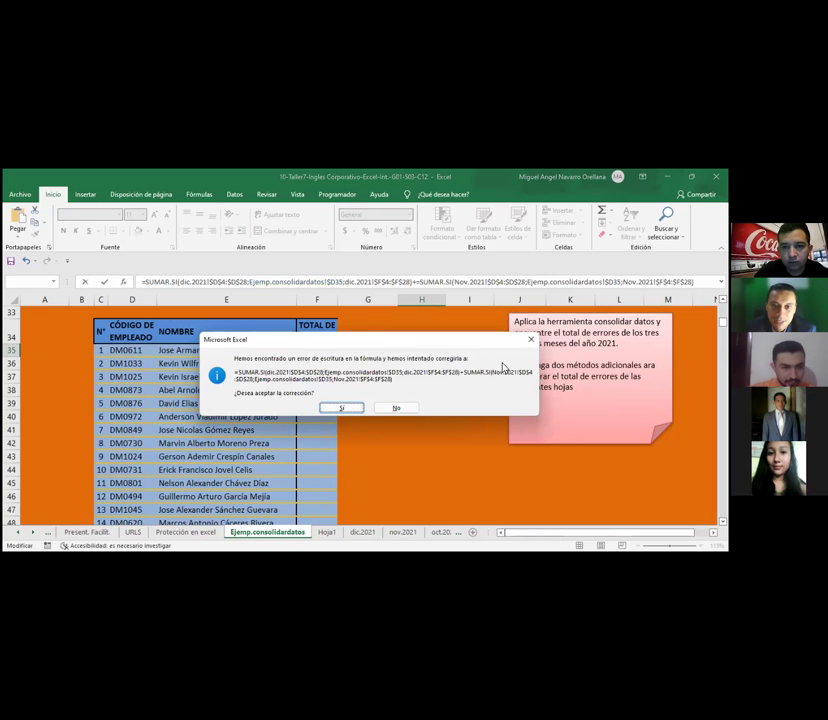
pyautogui.click(341, 408)
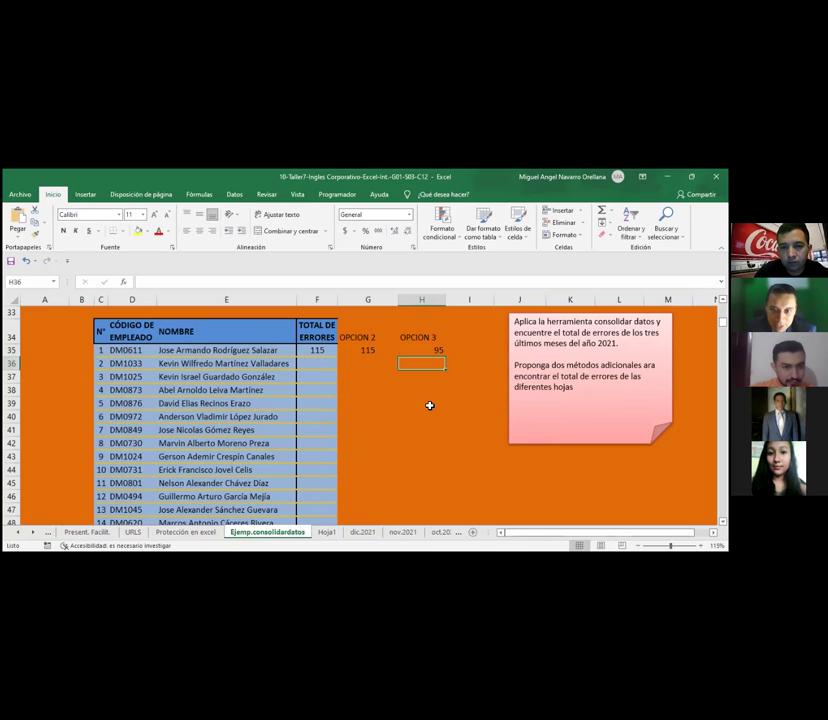
# Step: Compare the H35 result with employee DM0611's errors on the dic.2021 and nov.2021 sheets, ending back on Ejemp.consolidardatos
pyautogui.click(436, 348)
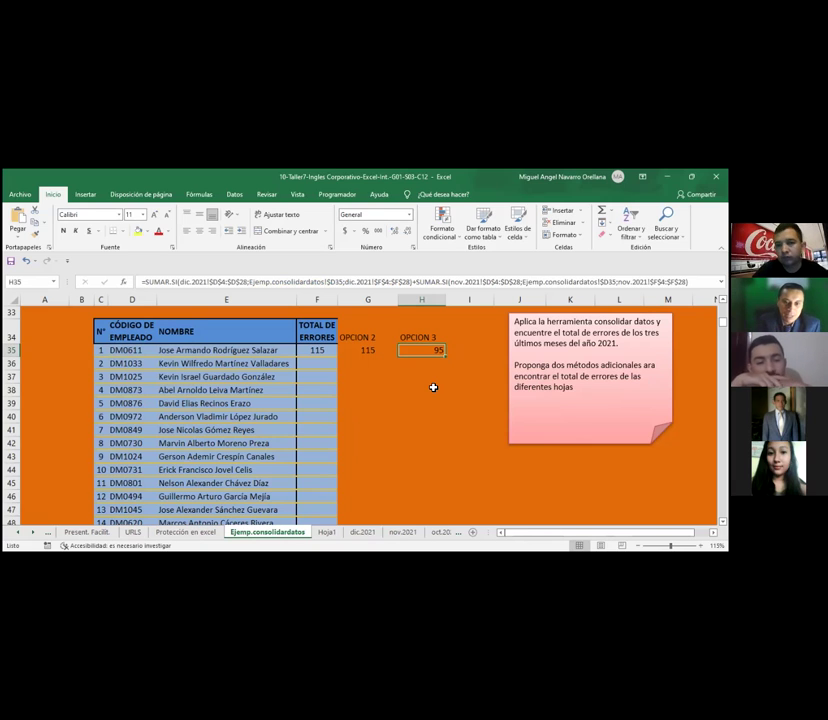
pyautogui.click(360, 532)
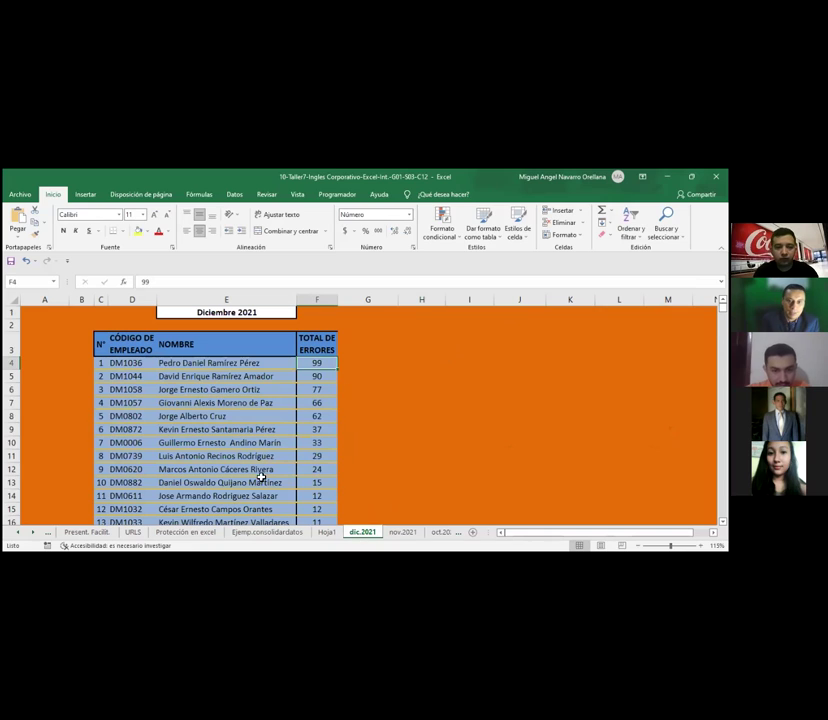
pyautogui.click(321, 496)
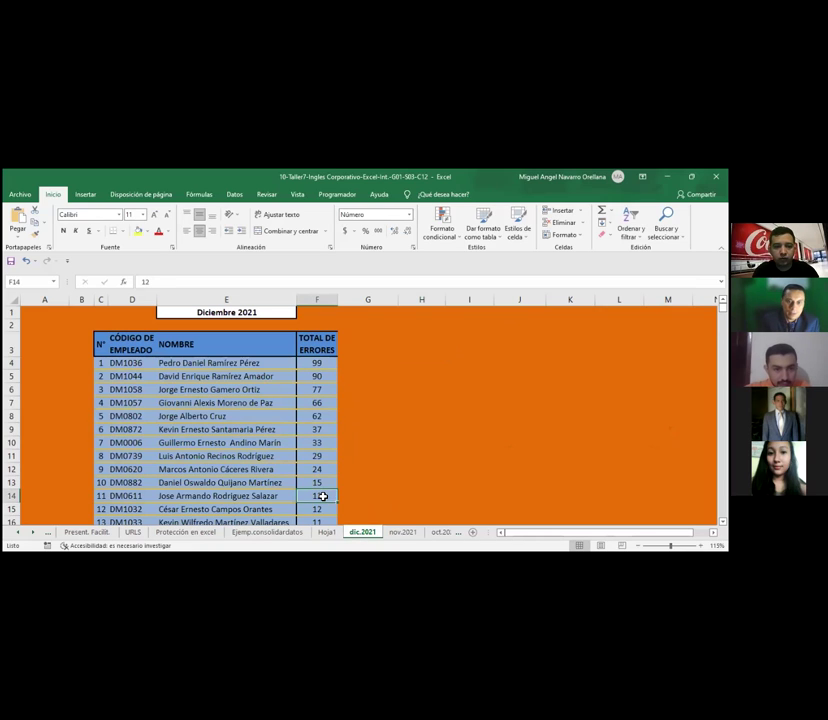
pyautogui.click(403, 532)
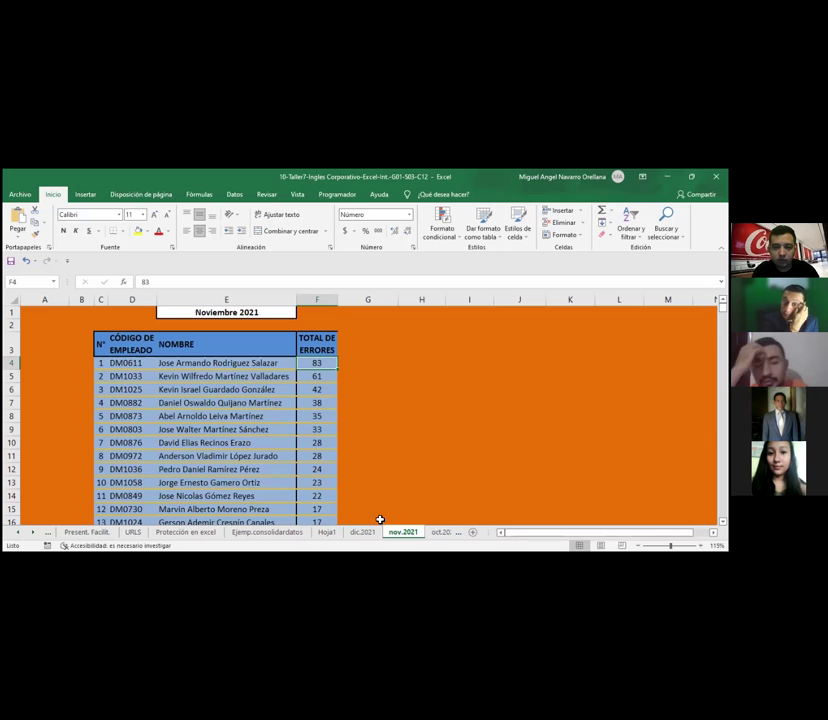
pyautogui.click(287, 535)
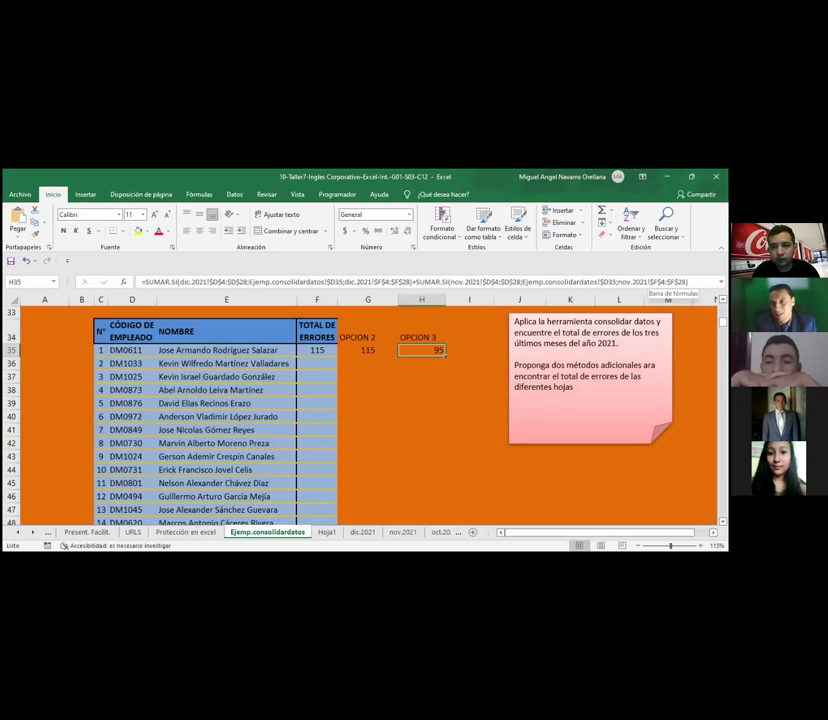
pyautogui.moveTo(688, 281); pyautogui.dragTo(417, 281)
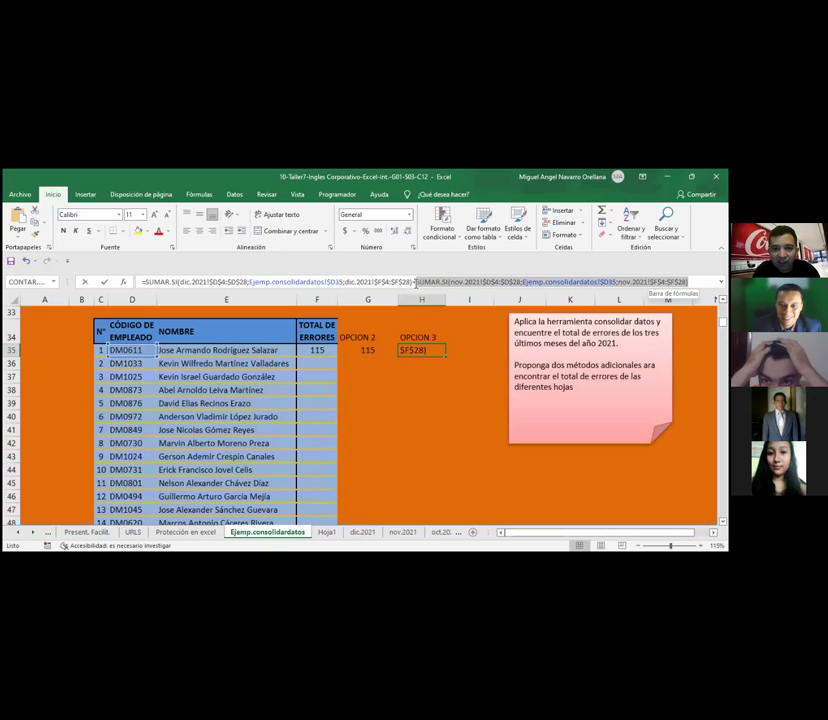
pyautogui.moveTo(416, 283); pyautogui.dragTo(415, 282)
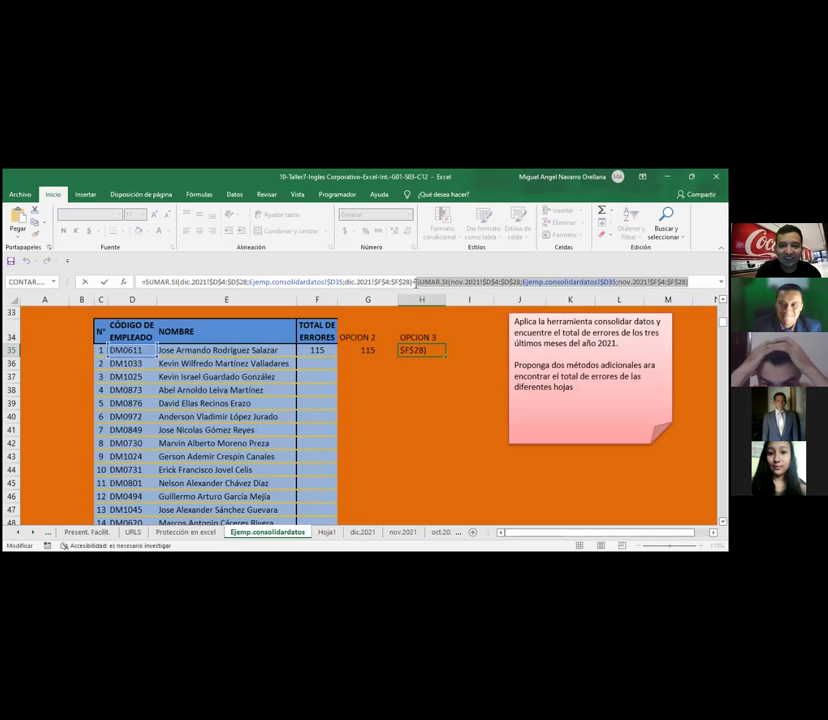
pyautogui.write('+')
pyautogui.click(462, 430)
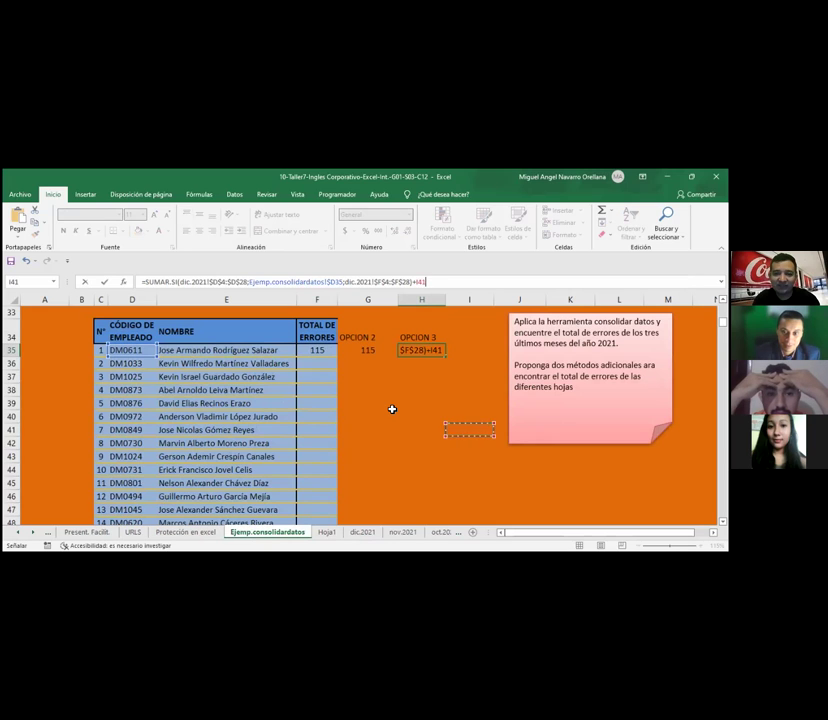
pyautogui.press('Escape')
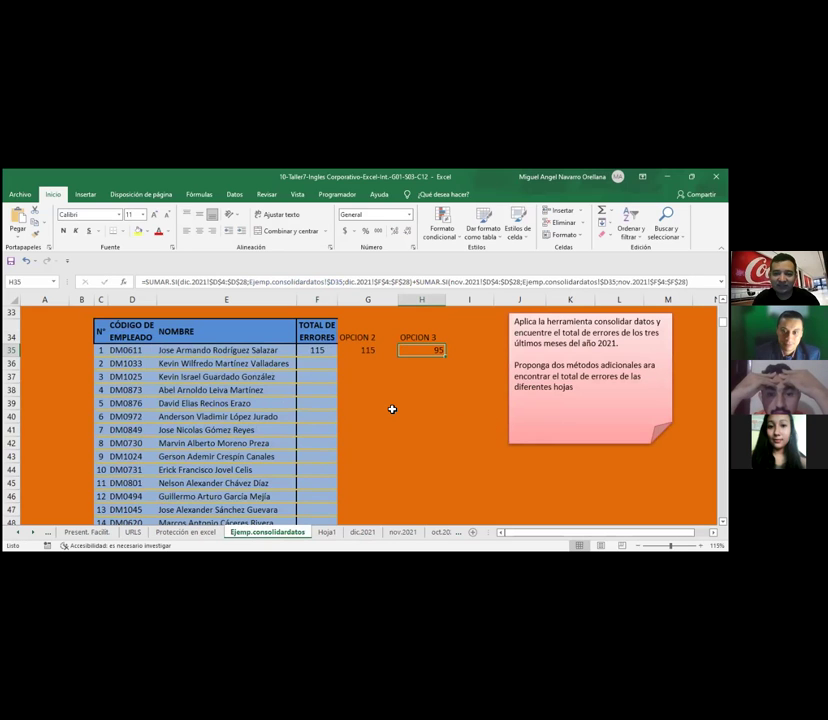